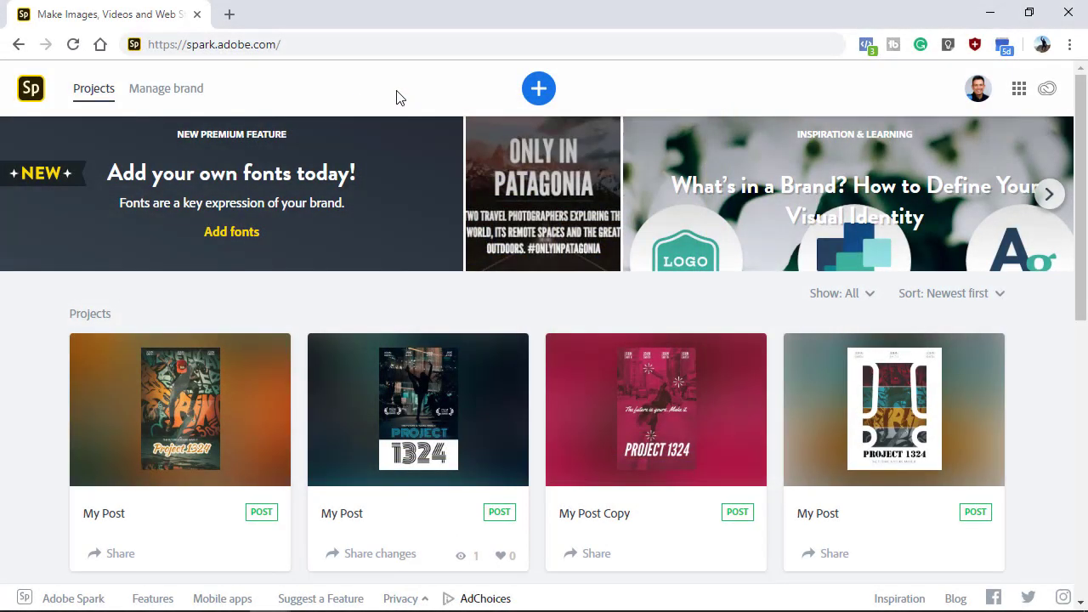
Start a new graphic and browse the Featured templates down to the Seasonal collection
left_click(539, 93)
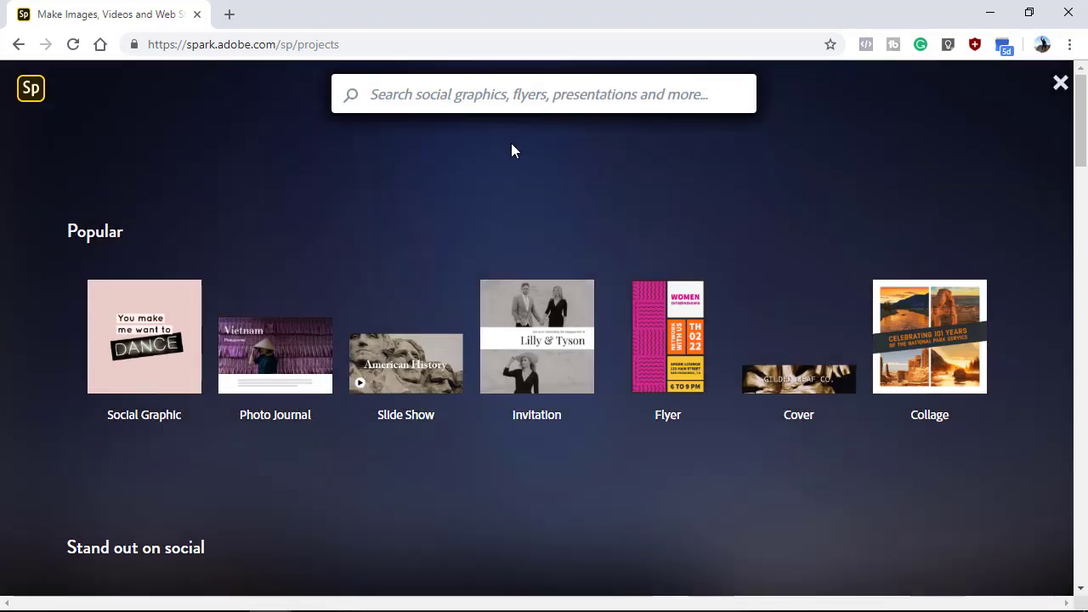
left_click_drag(1077, 133, 1068, 553)
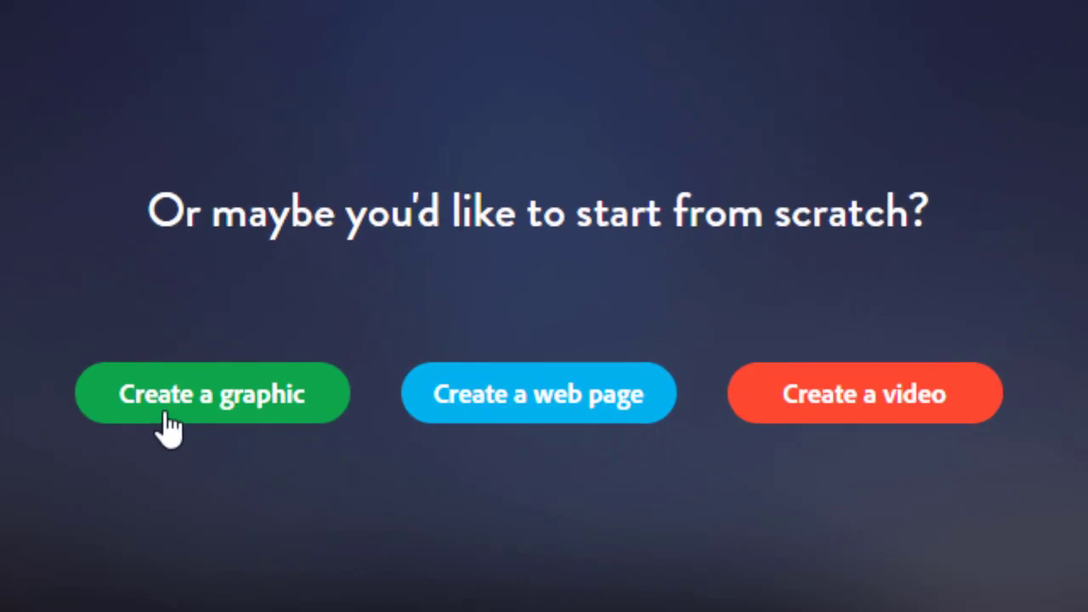
left_click(166, 416)
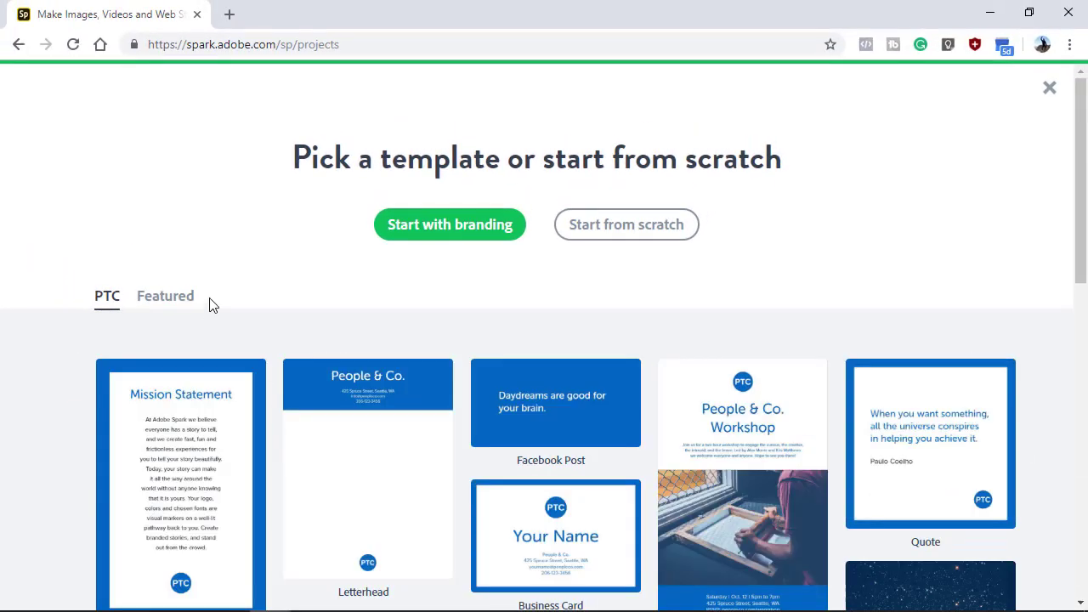
left_click(165, 299)
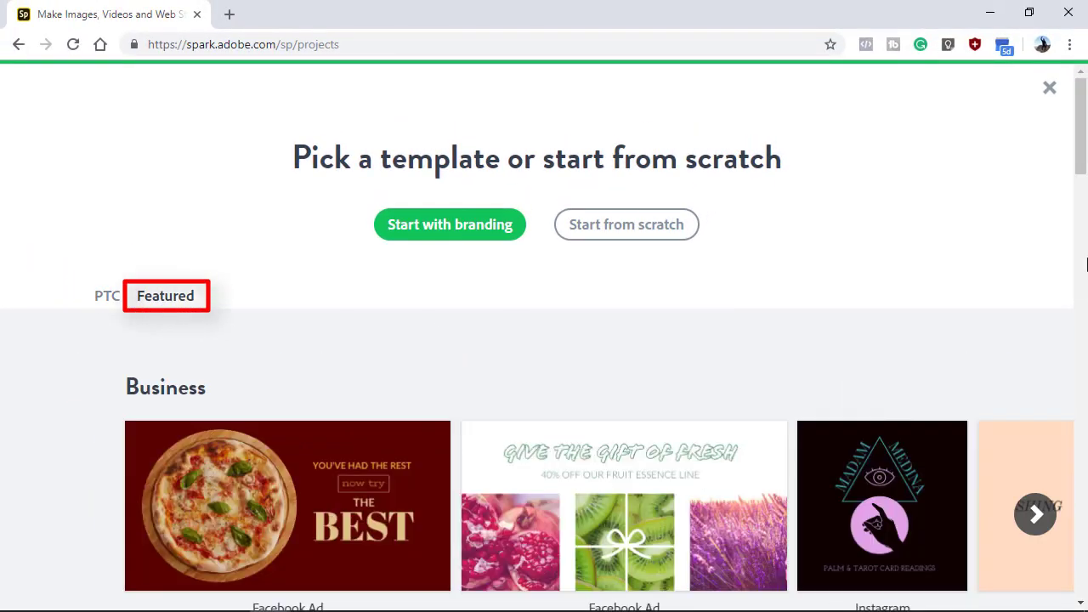
left_click_drag(1086, 152, 1063, 549)
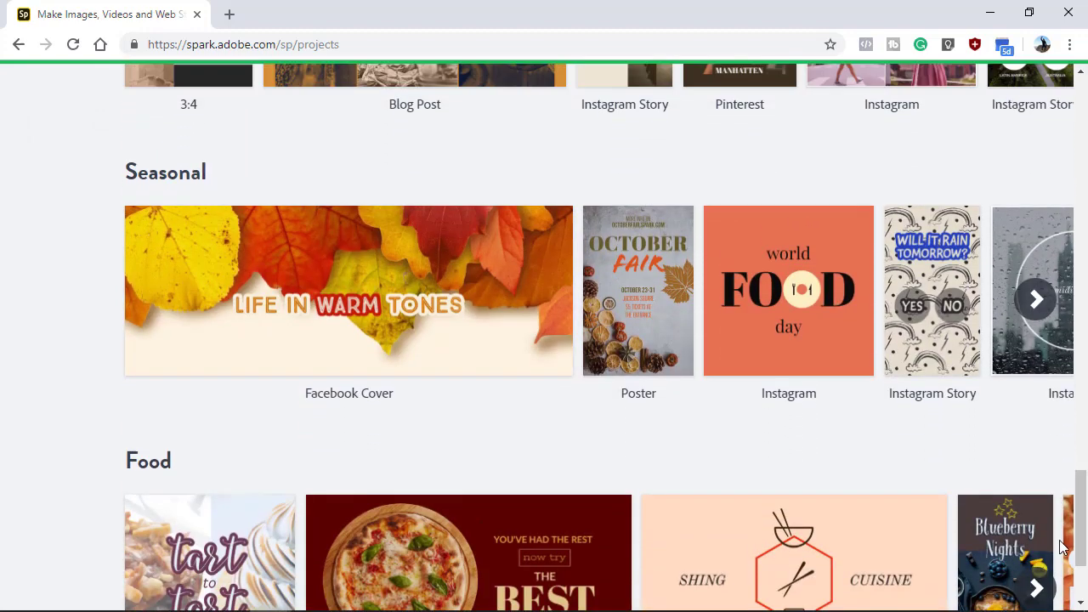
Open the Life in Warm Tones template and resize it to the portrait Poster format
left_click(408, 346)
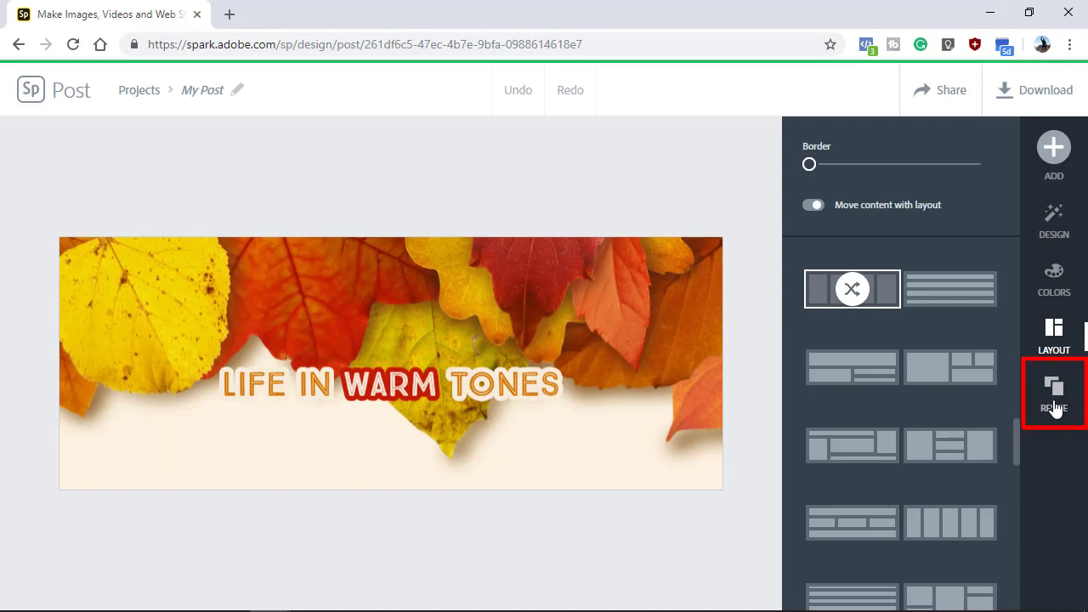
left_click(1061, 401)
left_click_drag(1025, 398, 1024, 309)
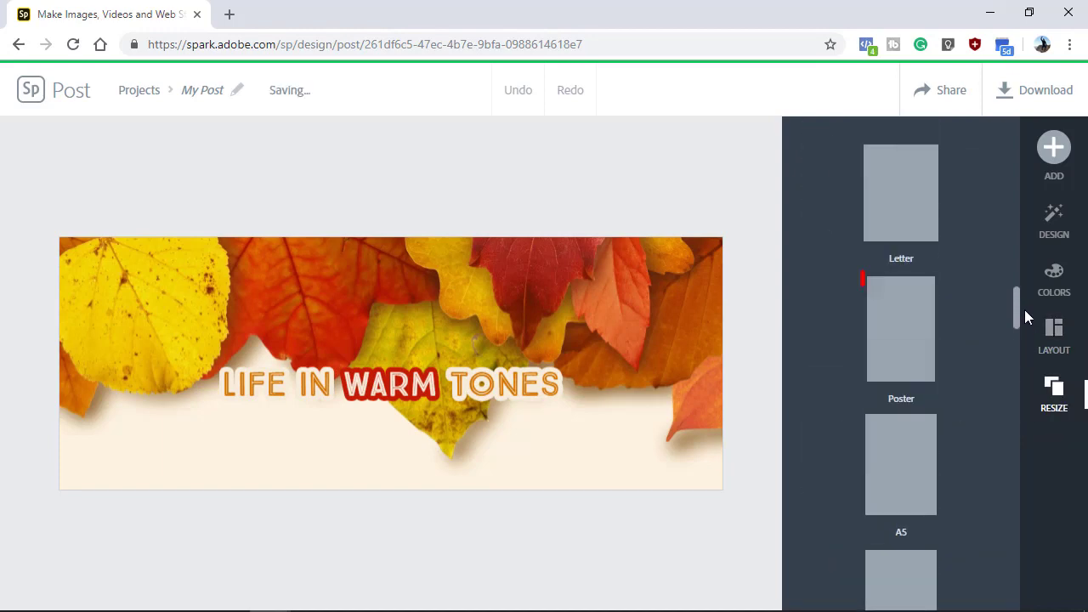
left_click(884, 357)
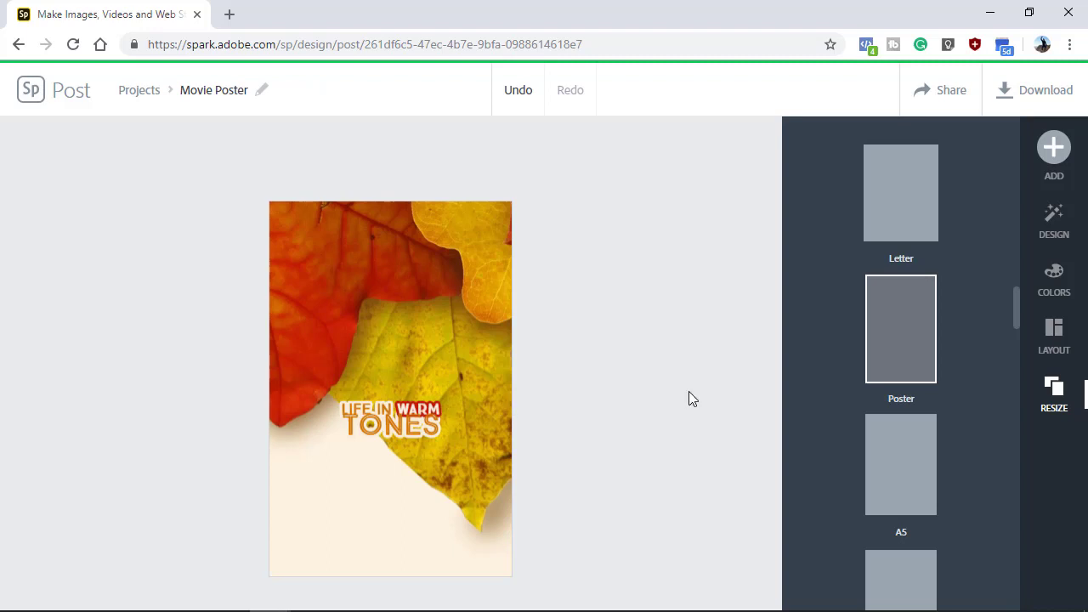
Replace the background with the graffiti skateboarder photo found by searching 'action floating'
left_click(456, 269)
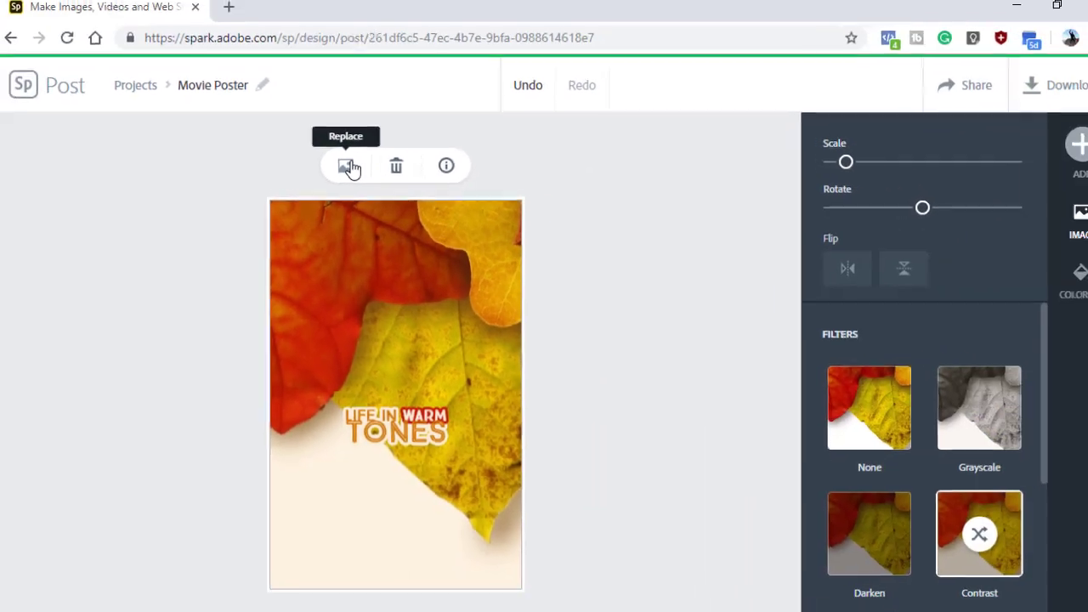
left_click(348, 166)
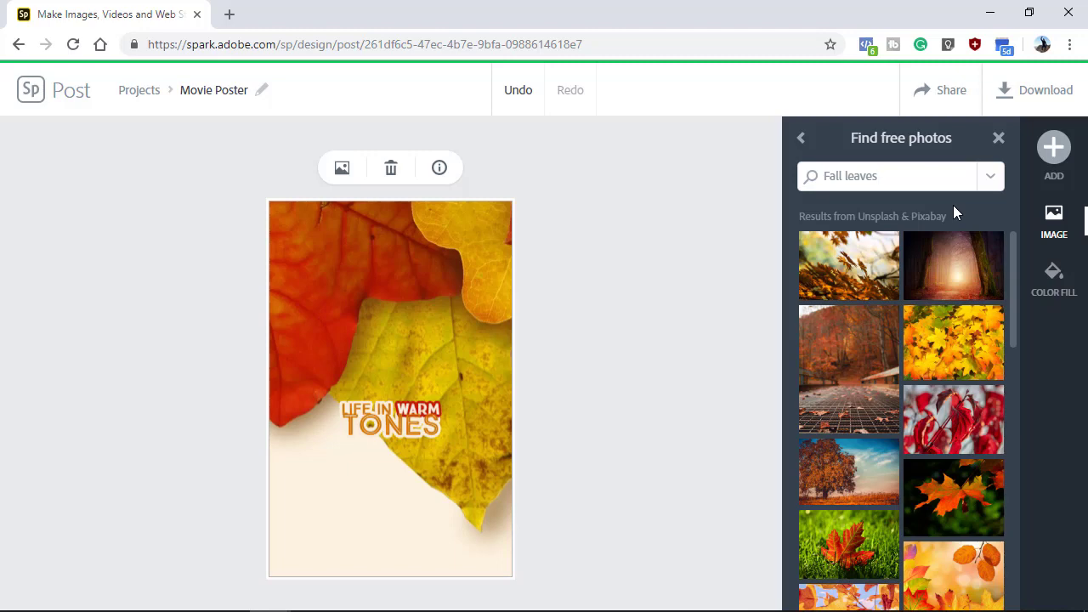
left_click_drag(925, 177, 819, 176)
type("action floating")
left_click_drag(1014, 248, 1030, 448)
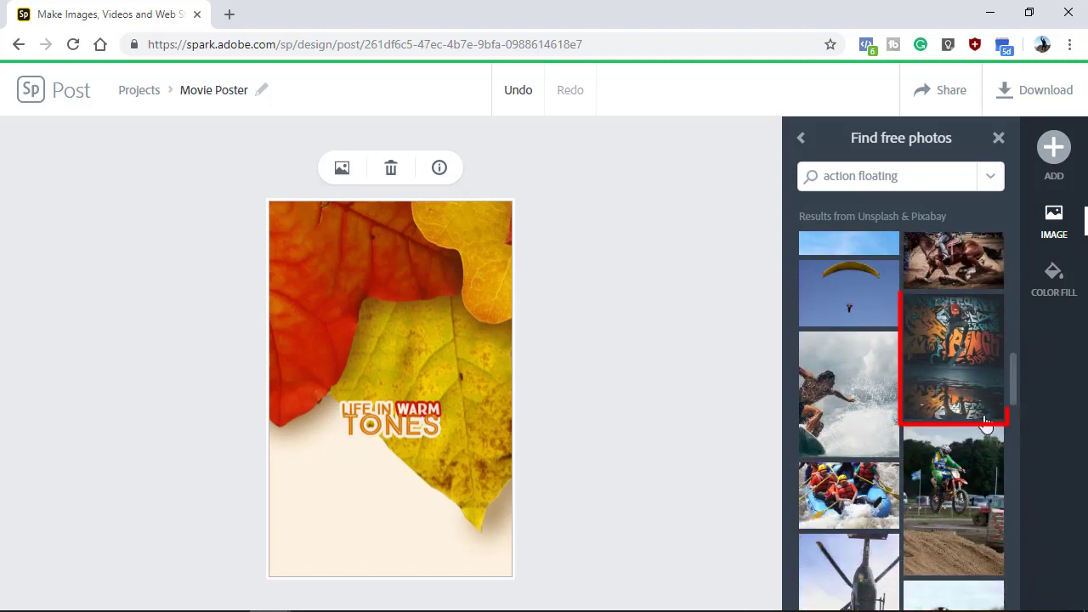
left_click(957, 357)
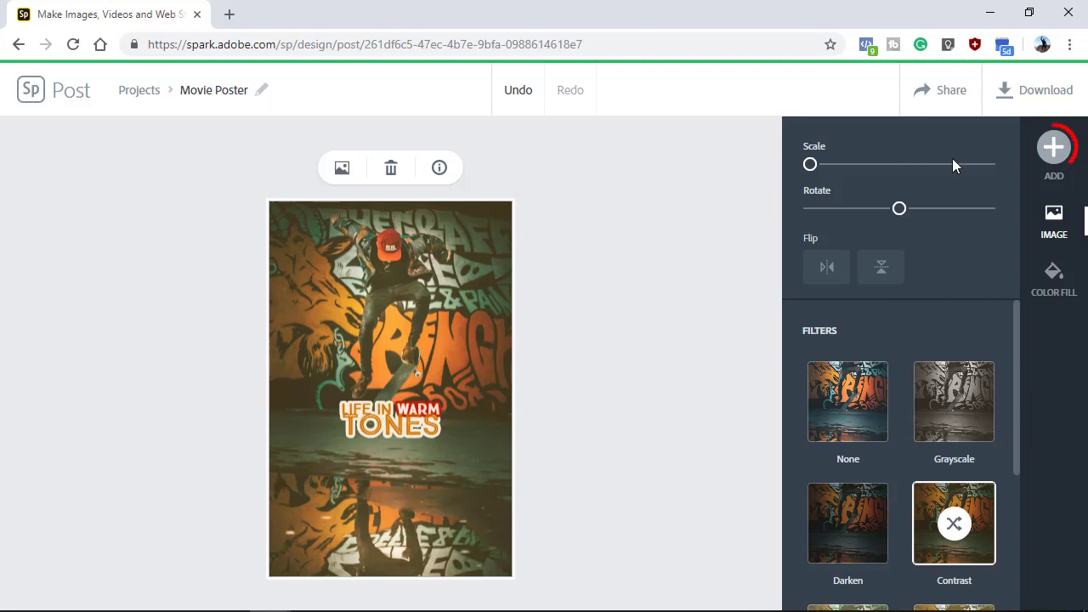
Briefly open the add-photo panel, then try two Contrast filter variants on the photo
left_click(1054, 147)
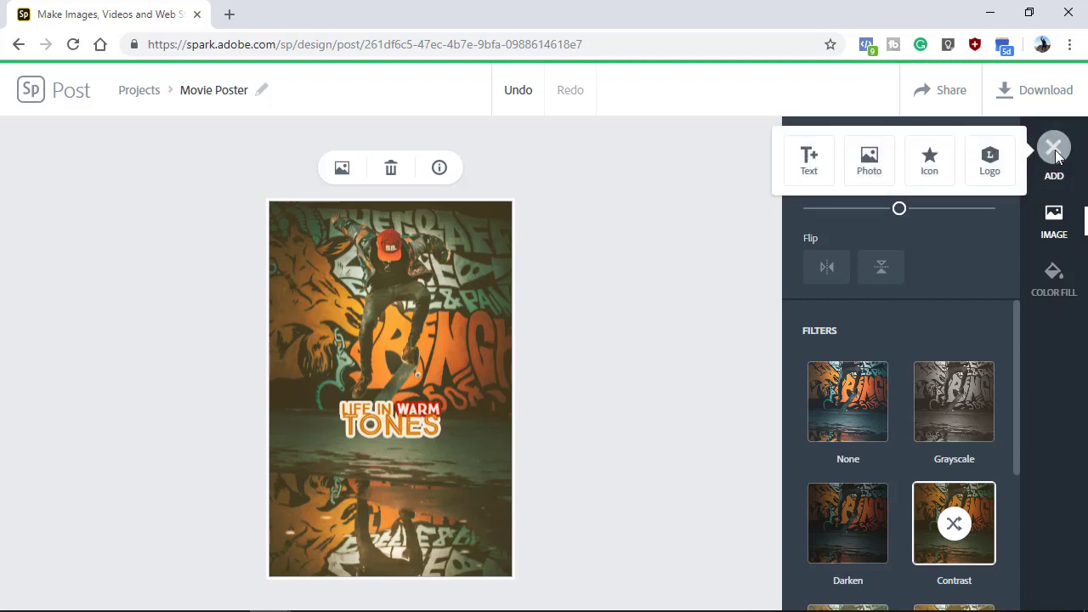
left_click(870, 163)
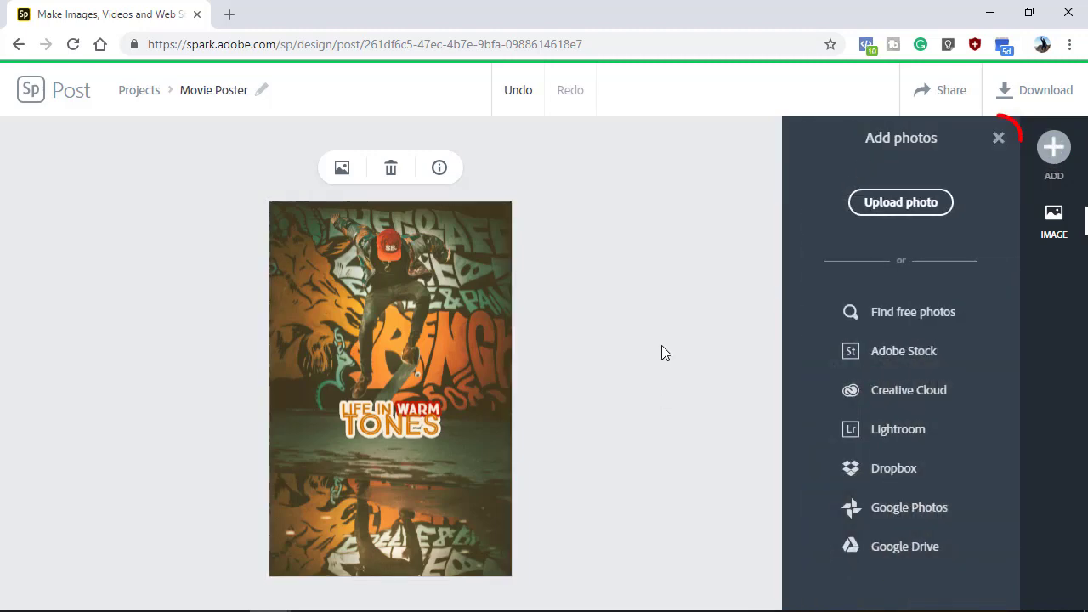
left_click(999, 137)
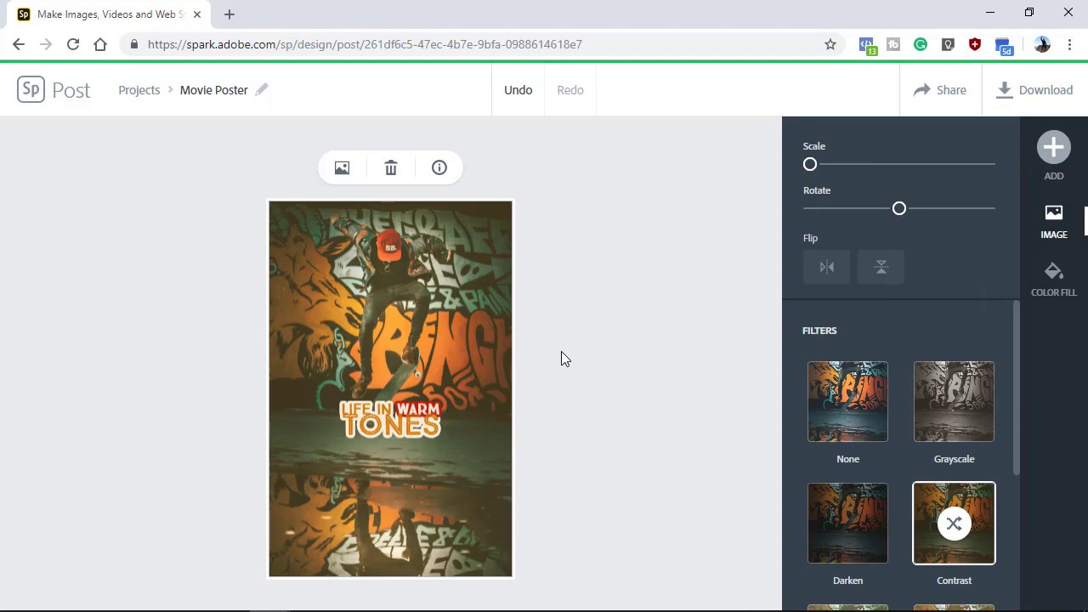
left_click_drag(1017, 329, 1021, 442)
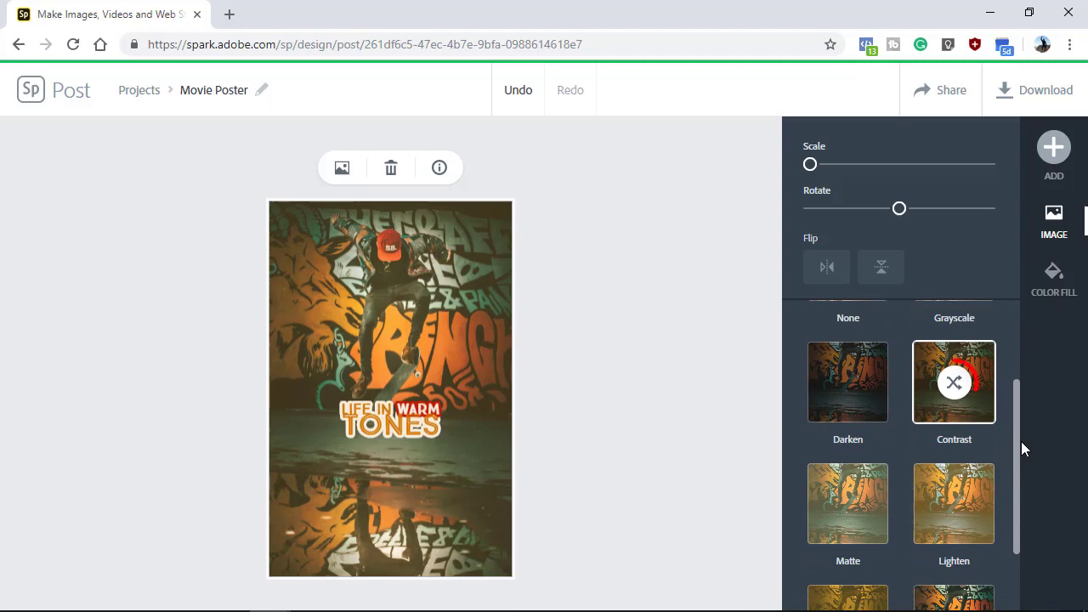
left_click(953, 384)
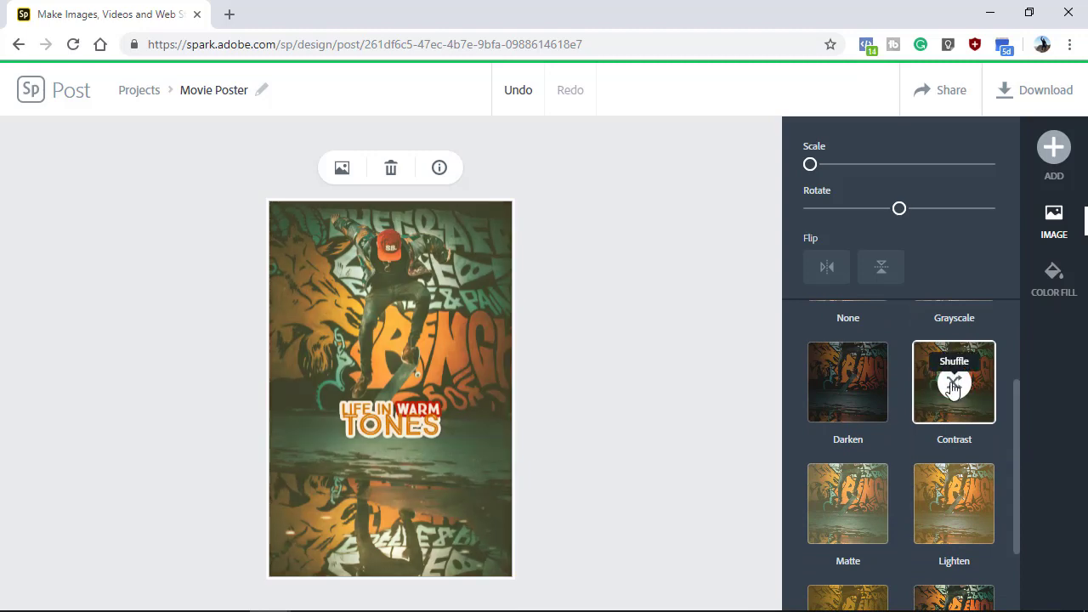
left_click(953, 385)
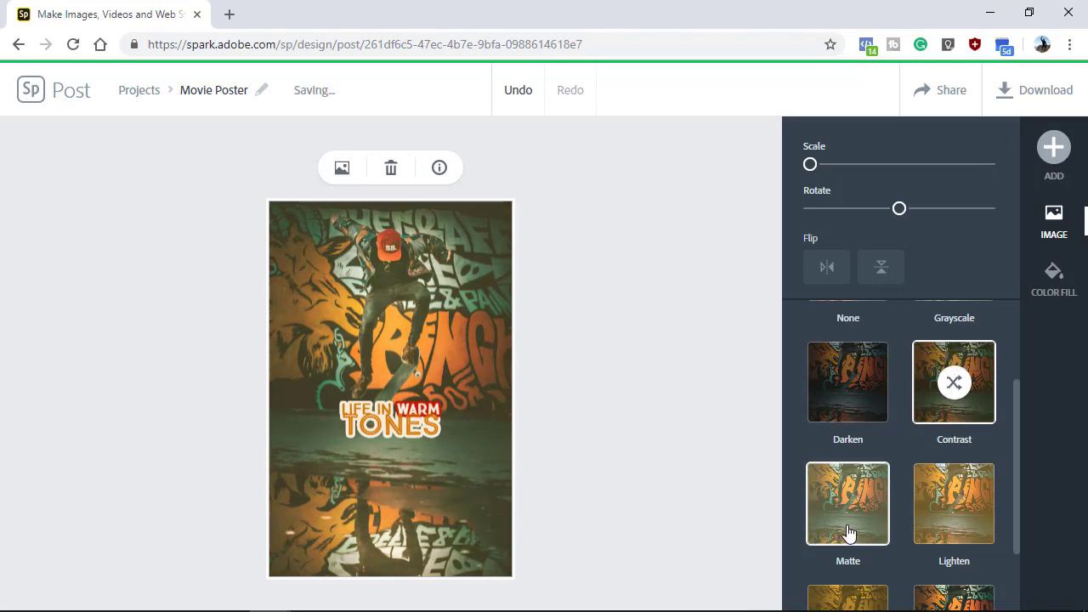
Apply the Colorize filter and shuffle it to a darker golden tint
left_click_drag(1018, 471, 1016, 549)
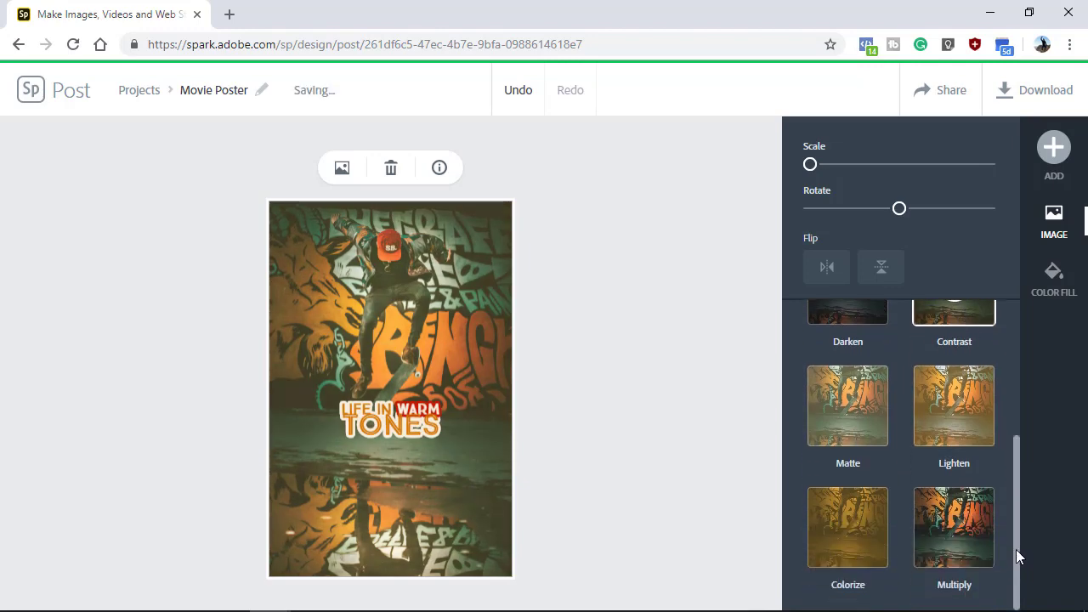
left_click(855, 537)
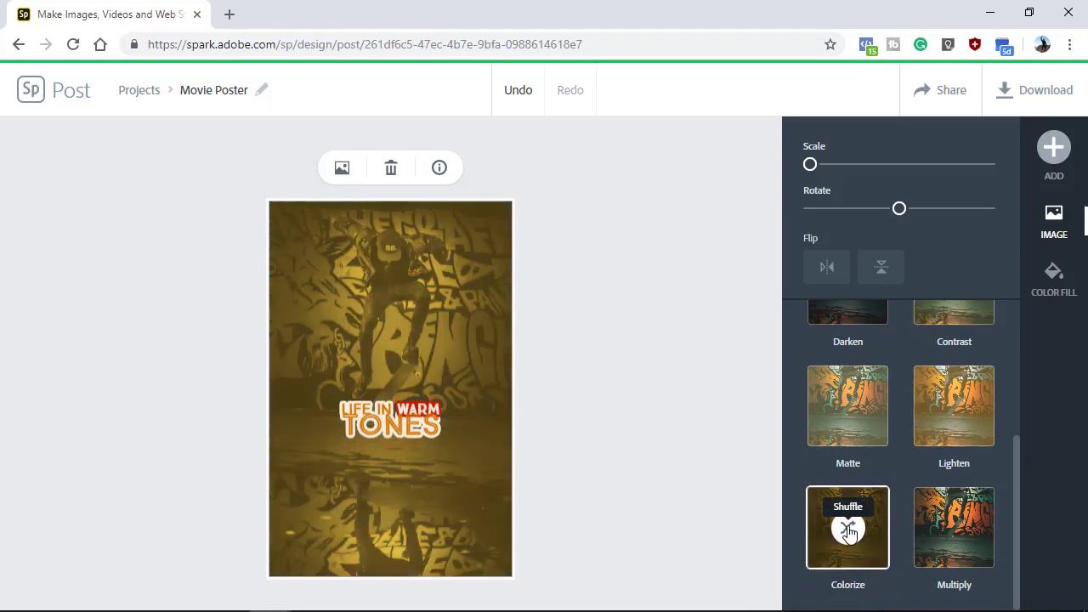
left_click(848, 531)
left_click(848, 531)
left_click(848, 531)
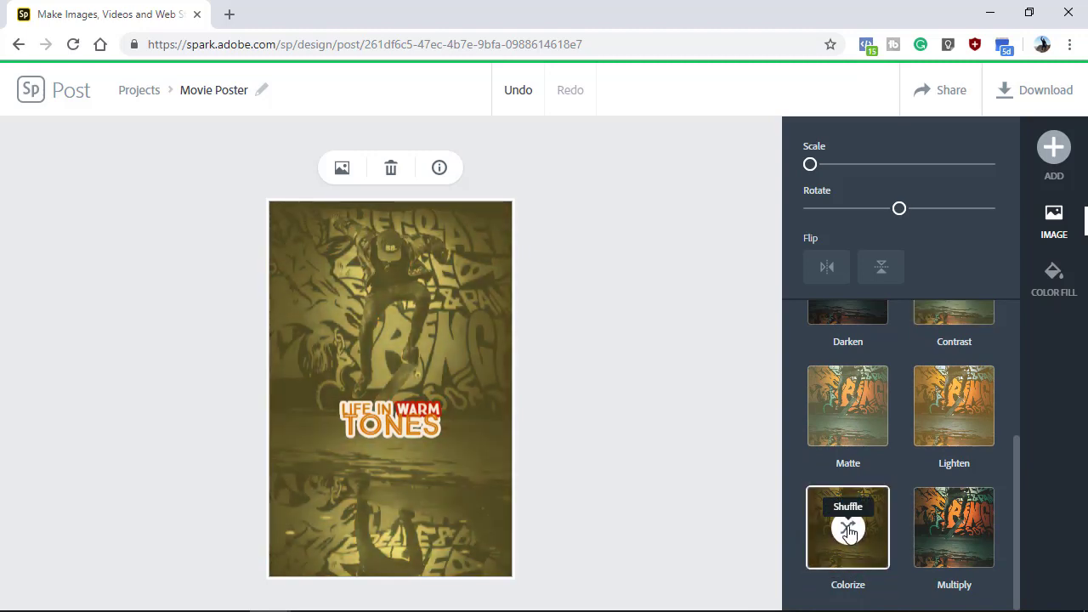
left_click(849, 531)
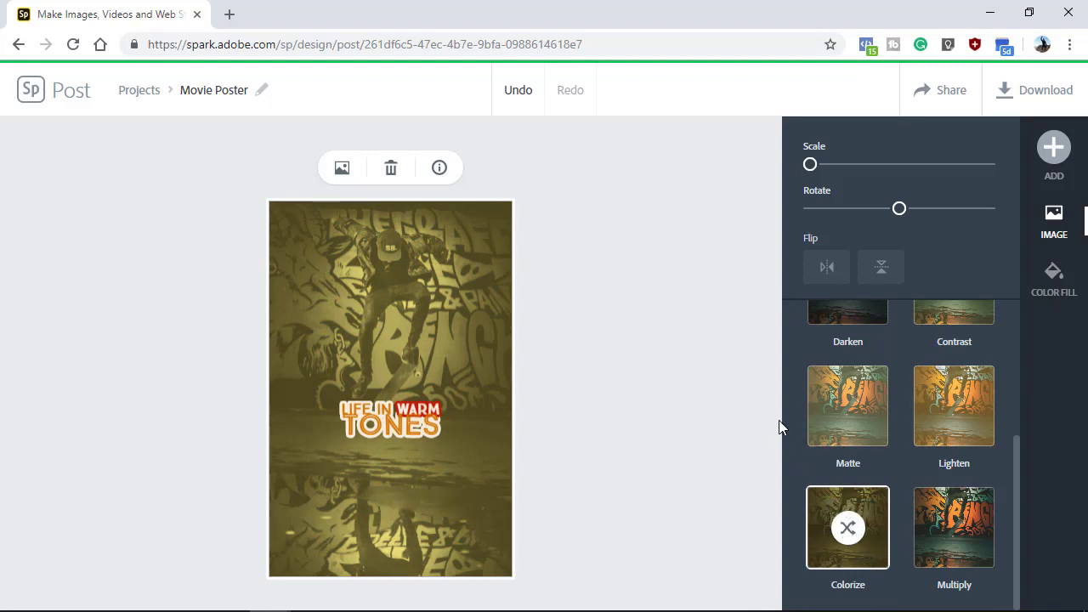
Try the blue-orange palette, undo it, and apply the Multiply filter to the background photo
left_click(704, 323)
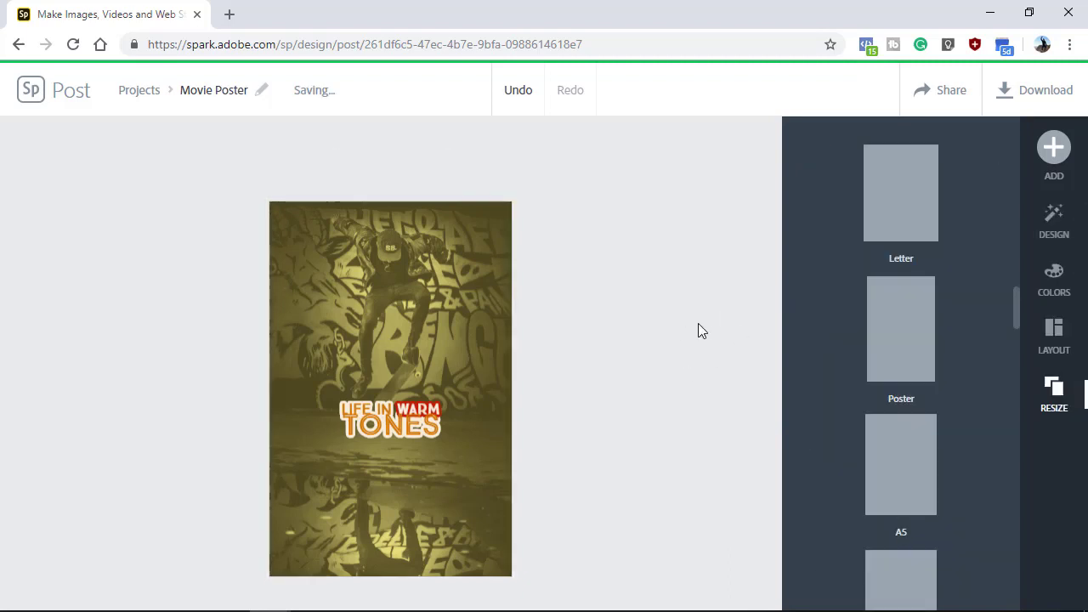
left_click(1057, 286)
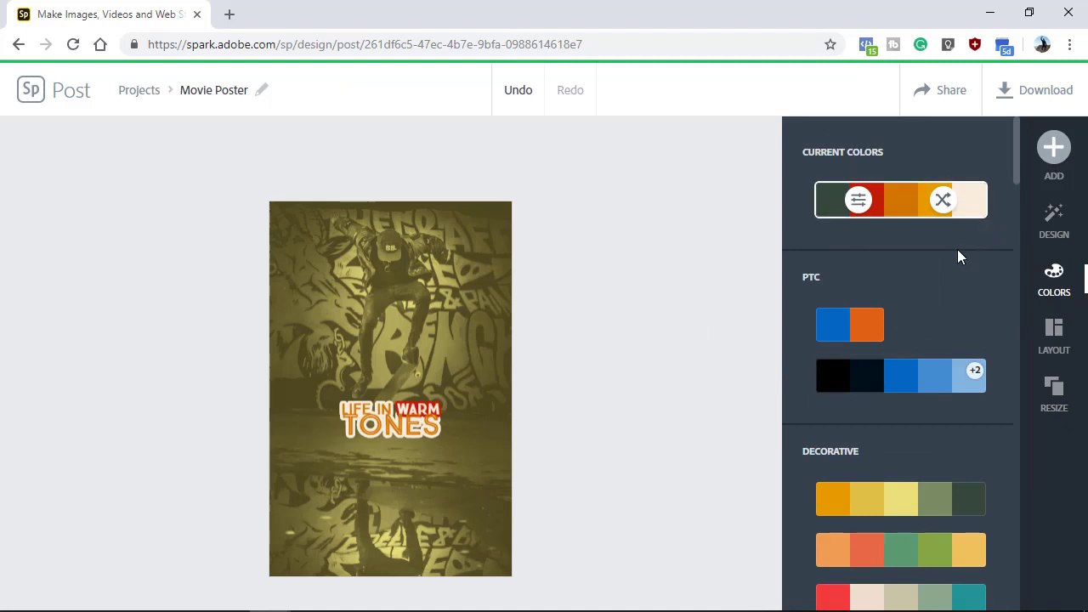
left_click(853, 326)
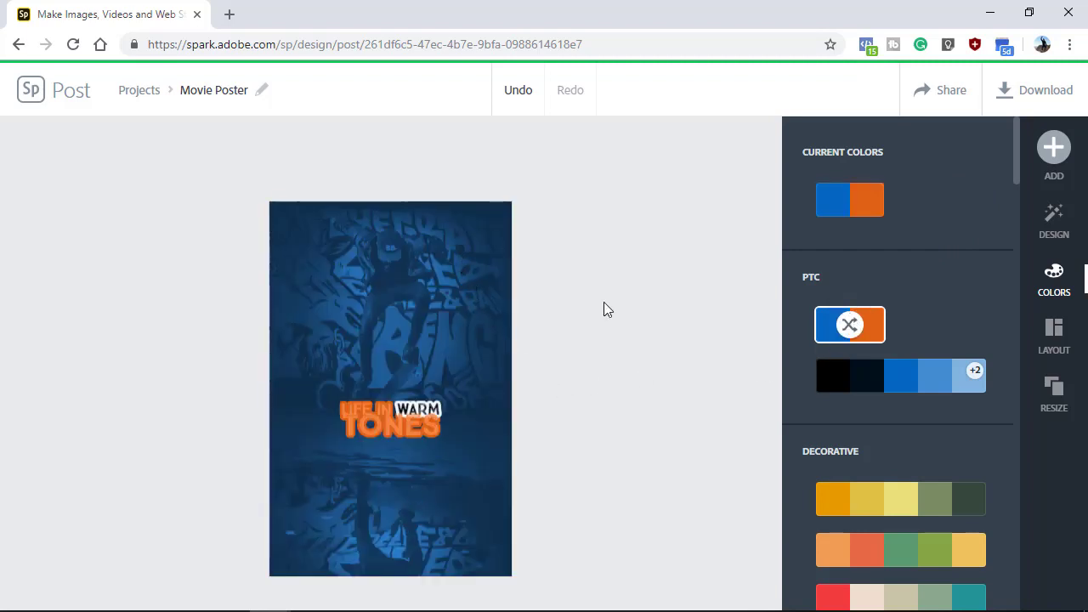
left_click(518, 100)
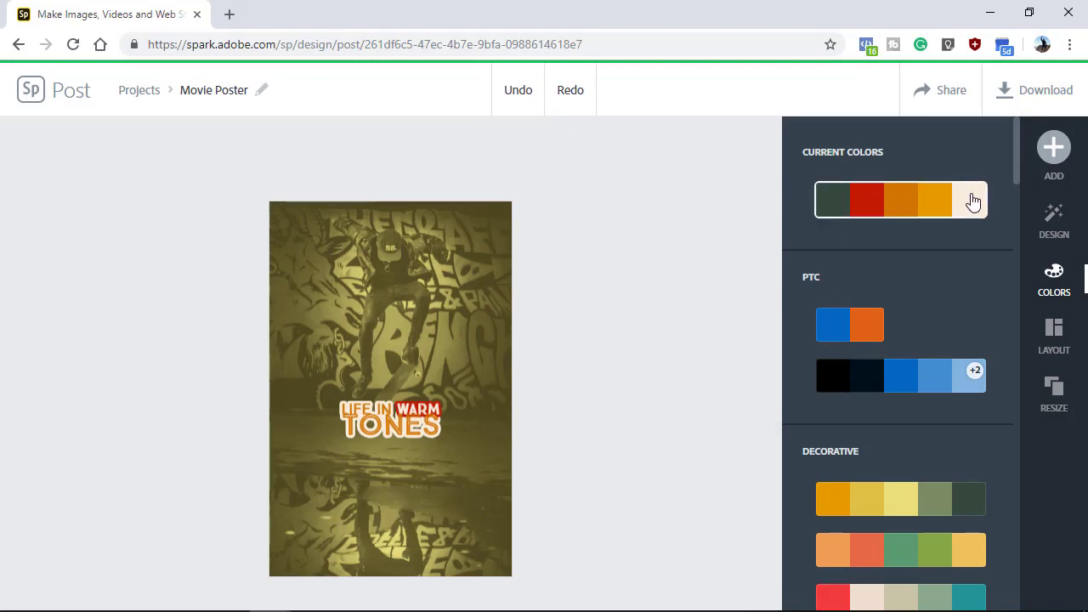
left_click(440, 293)
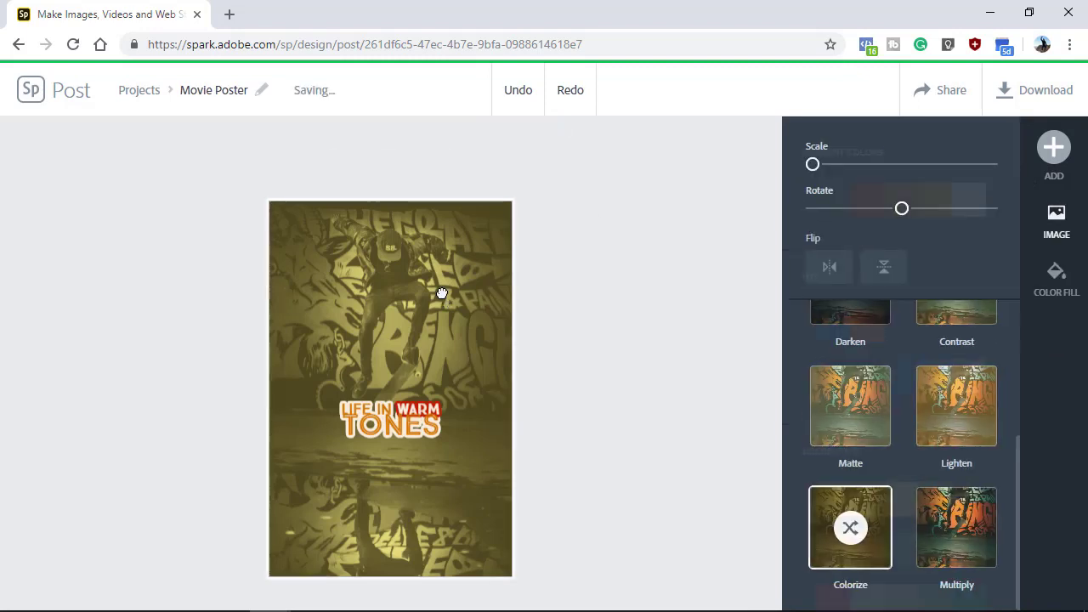
left_click(931, 531)
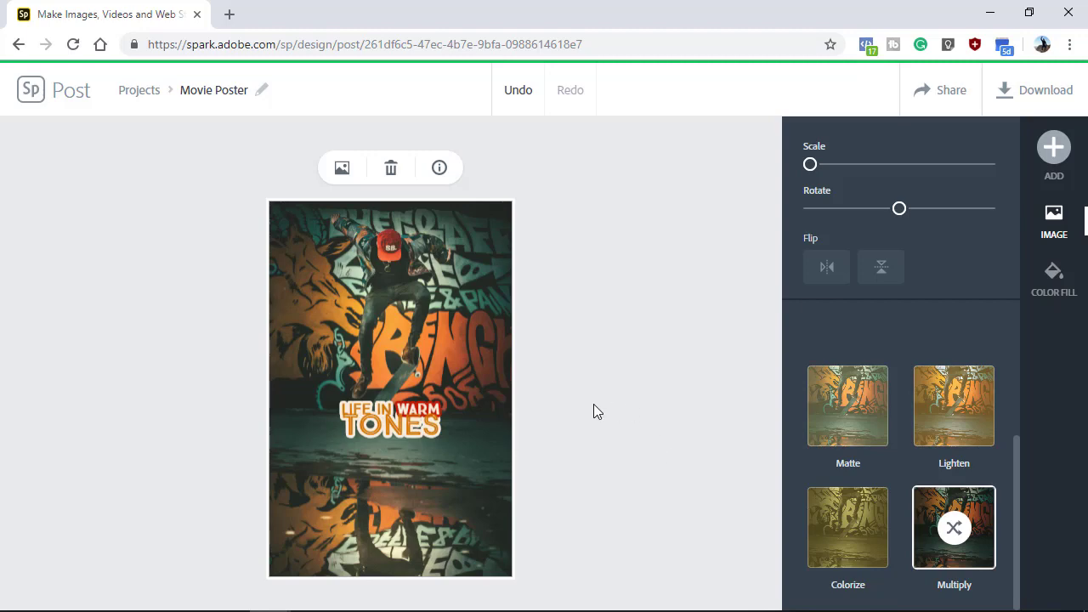
Enlarge the title to size 197 and change its wording to 'Project 1324'
left_click(393, 426)
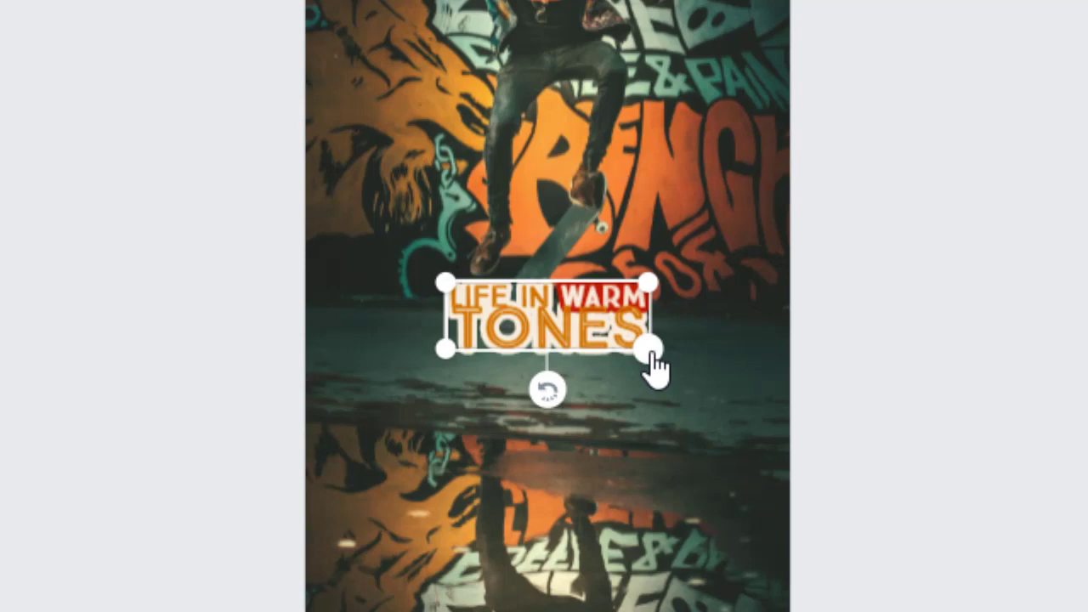
left_click_drag(650, 356, 712, 388)
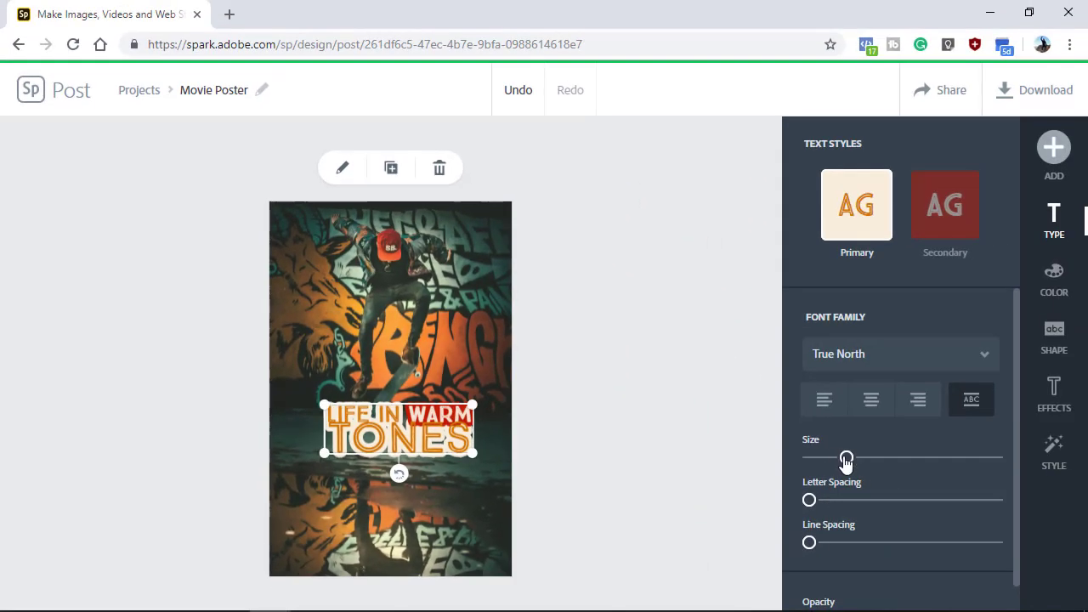
mouse_move(842, 454)
left_mouse_down()
mouse_move(864, 459)
mouse_move(821, 457)
mouse_move(862, 462)
mouse_move(850, 465)
left_mouse_up()
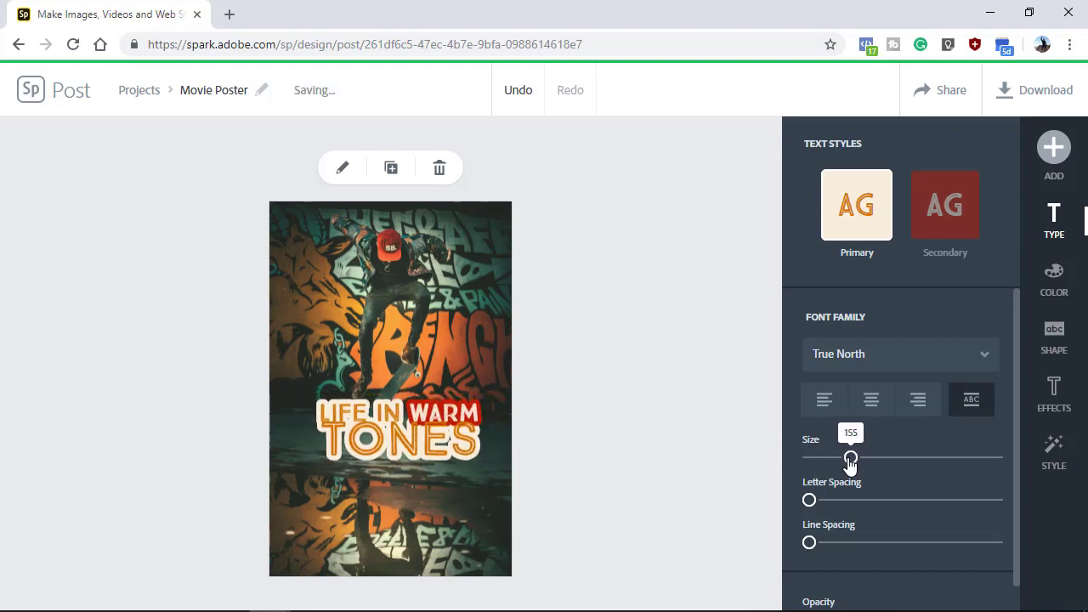
double_click(405, 446)
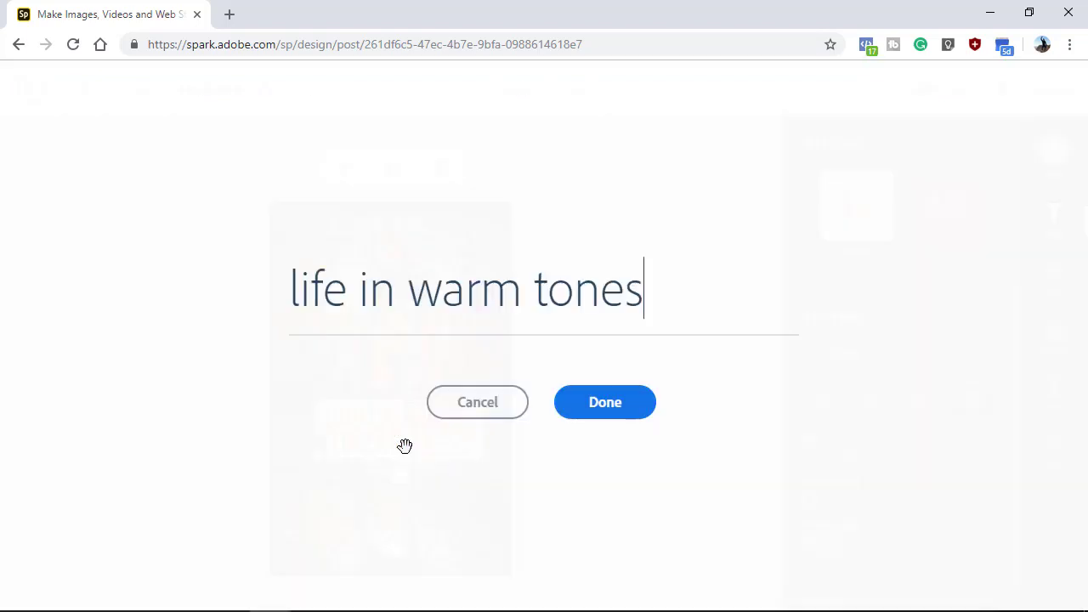
left_click_drag(644, 288, 201, 304)
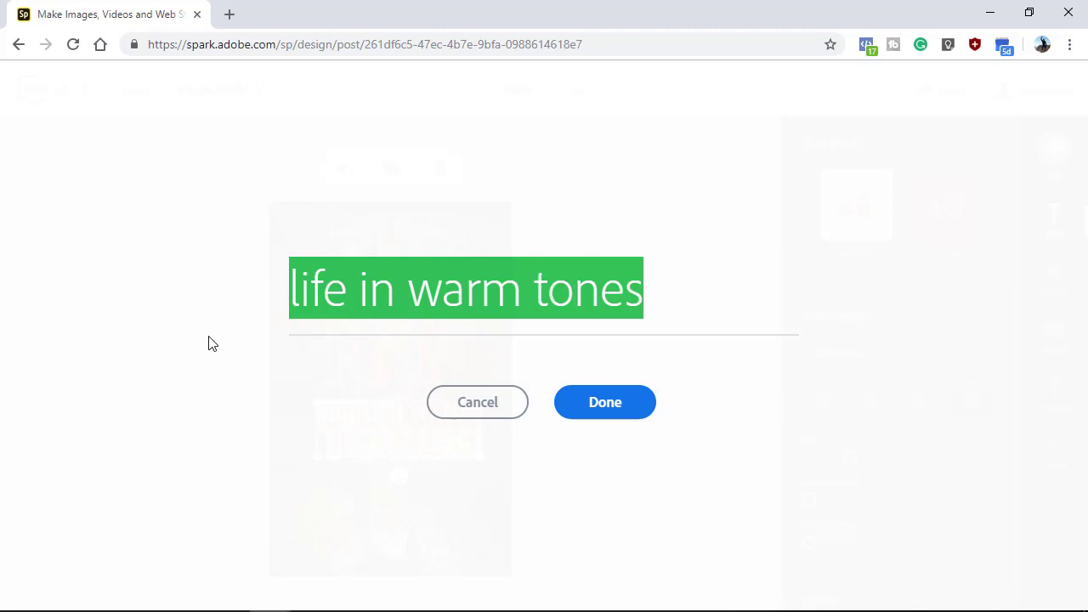
type("Project ")
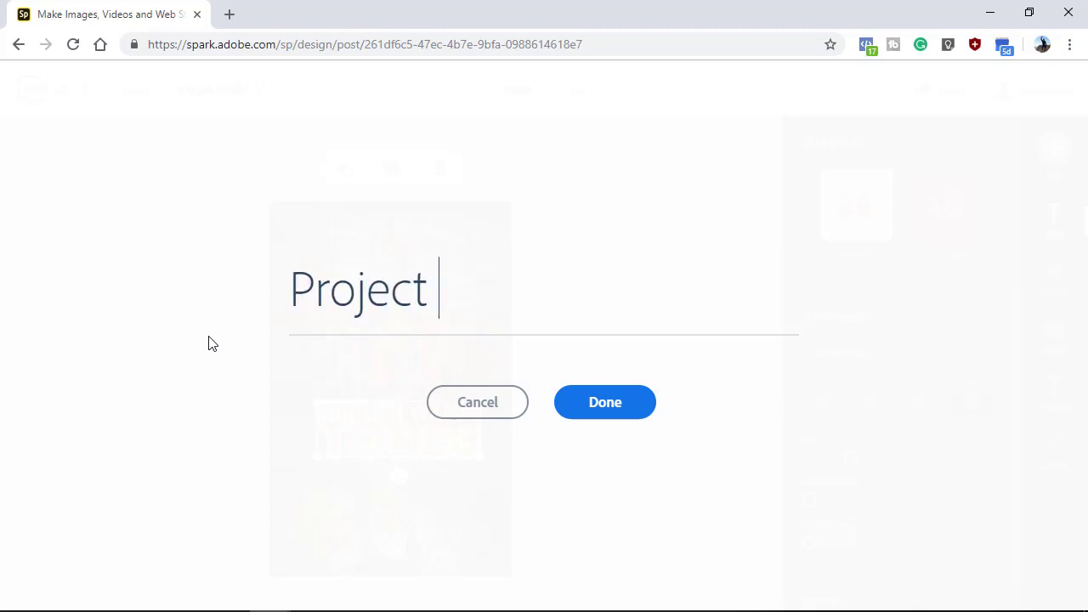
type("1324")
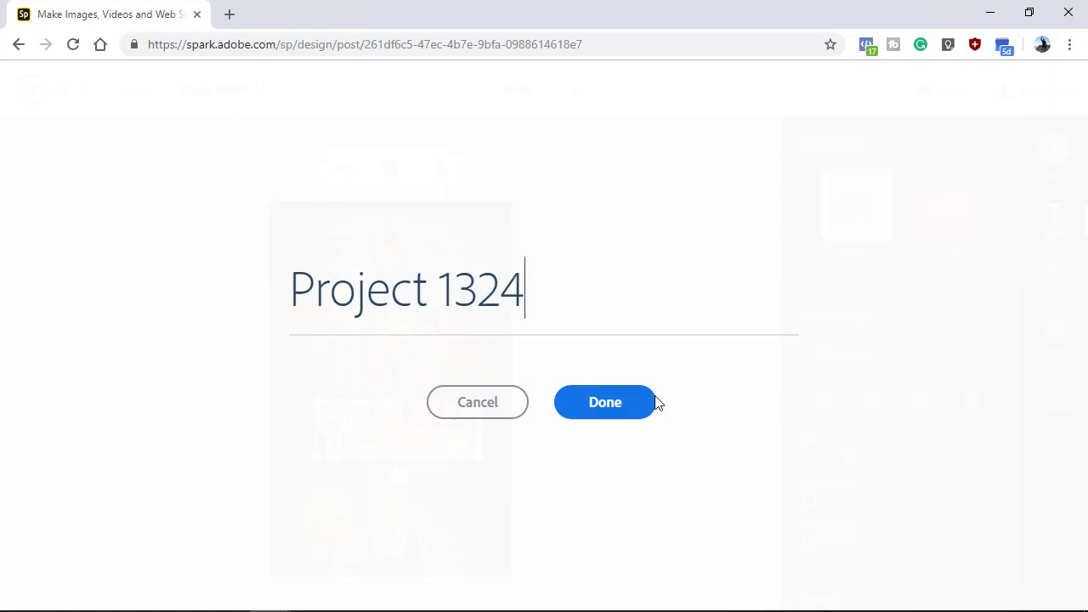
left_click(616, 401)
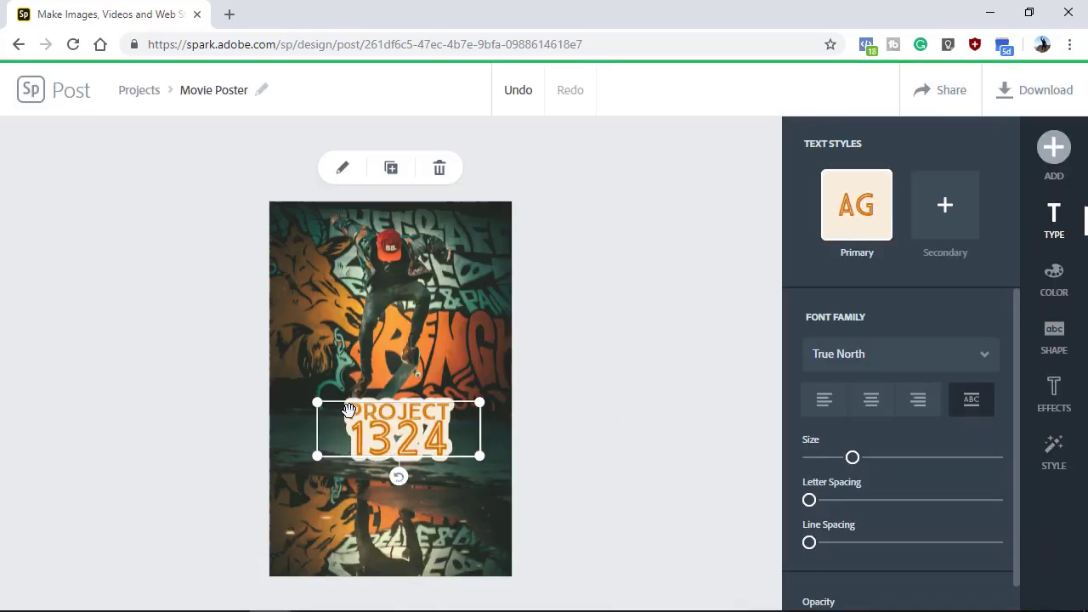
Set the title font to Kaushan Script, make it slightly larger, and move it lower
left_click(899, 364)
left_click(885, 543)
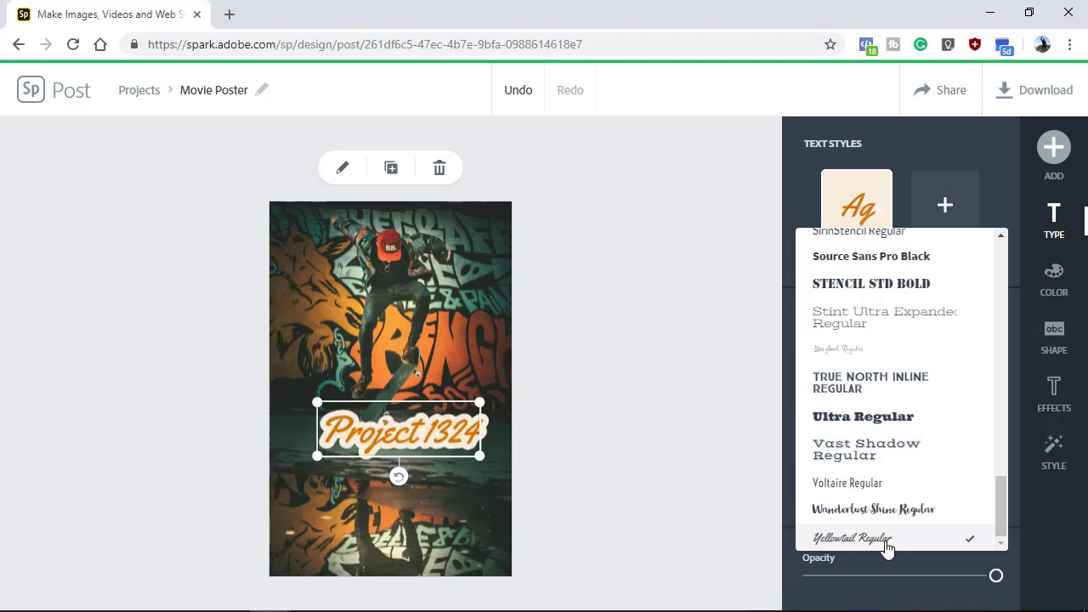
scroll(880, 536, "up", 10)
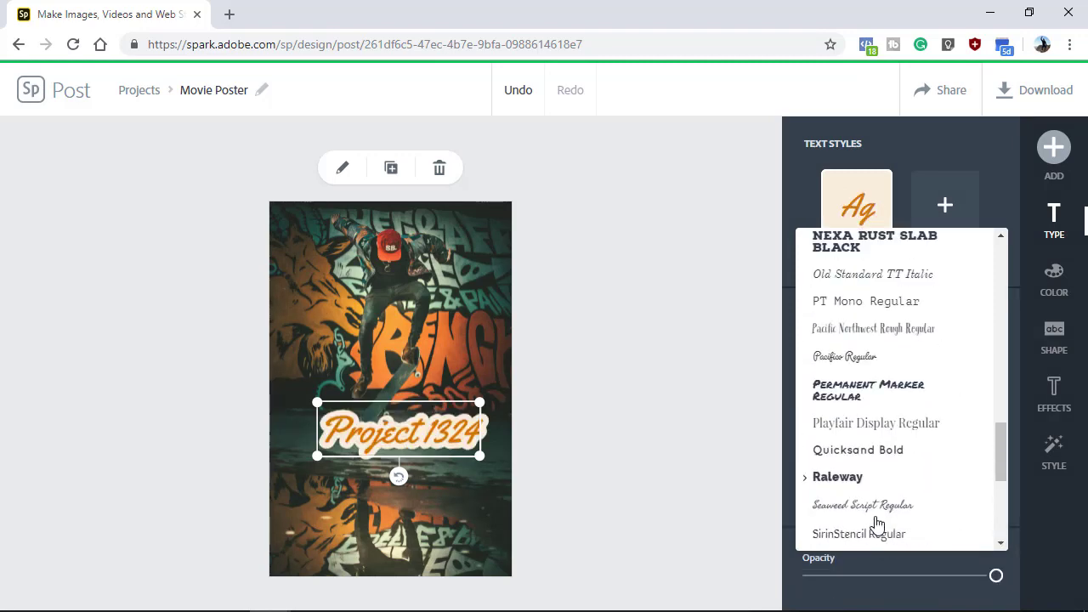
left_click(859, 399)
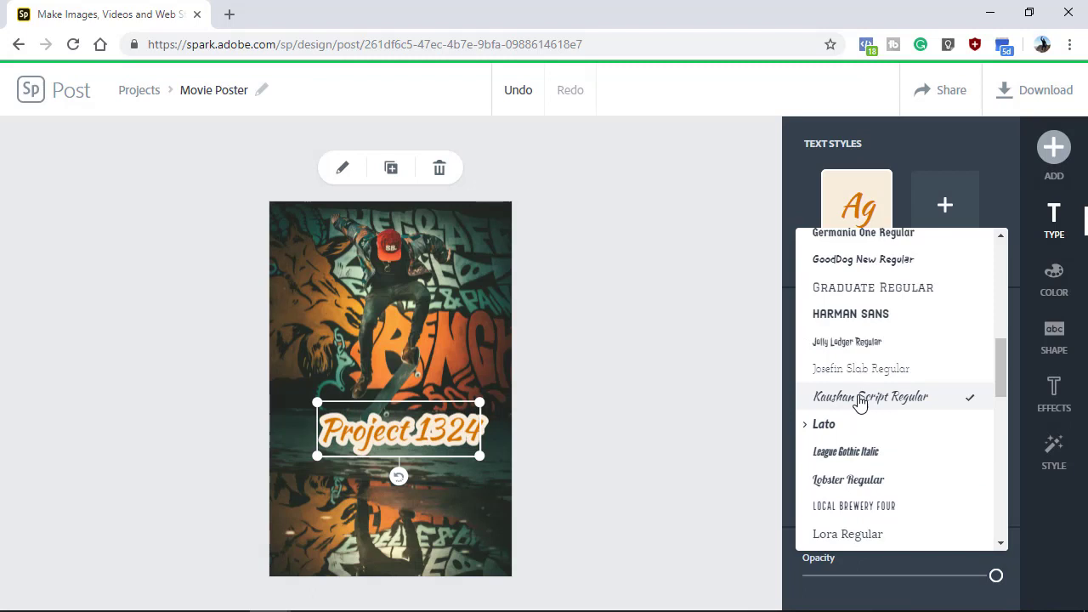
left_click(999, 198)
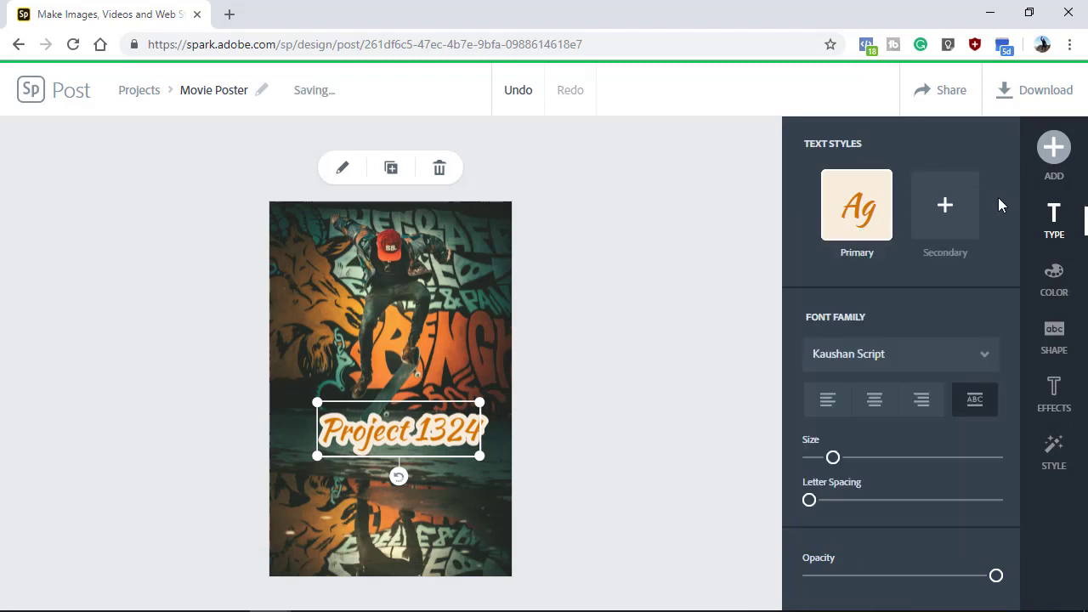
left_click(835, 458)
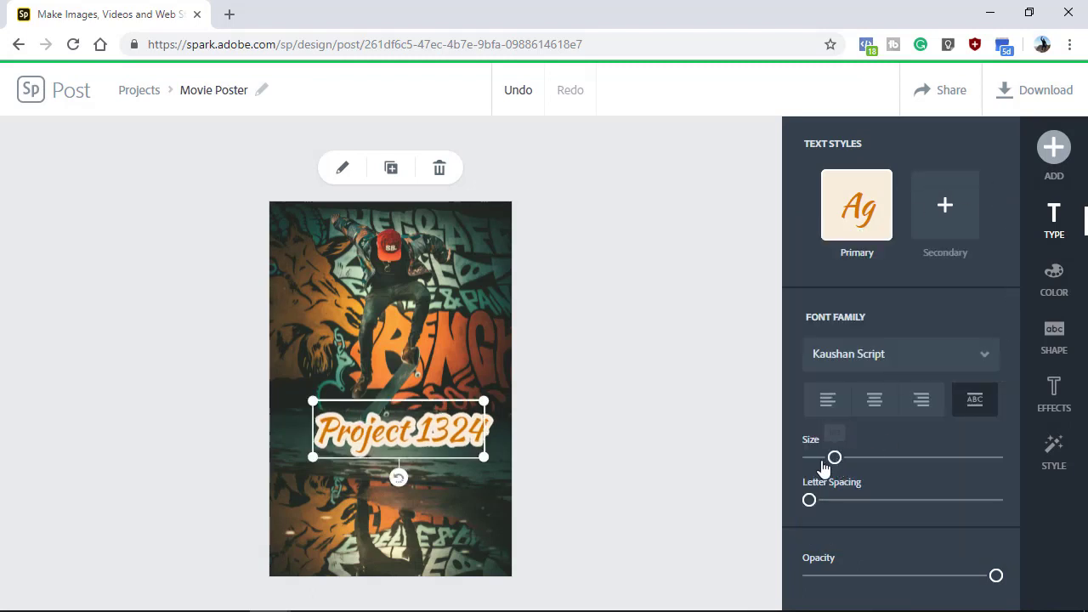
left_click_drag(439, 456, 438, 479)
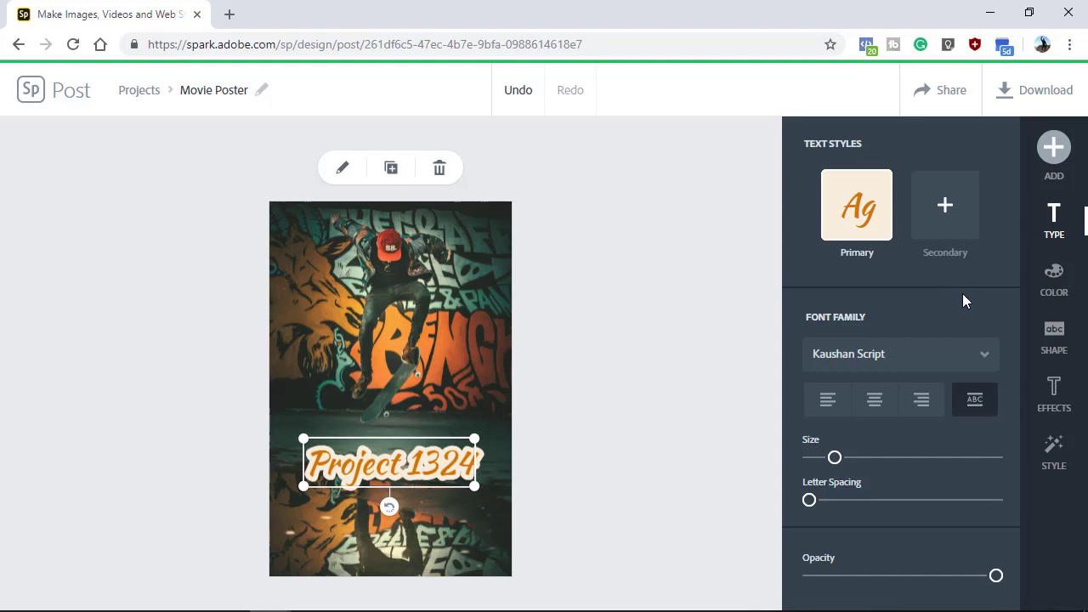
Preview the suggested style variations for the Project 1324 title
left_click(1052, 462)
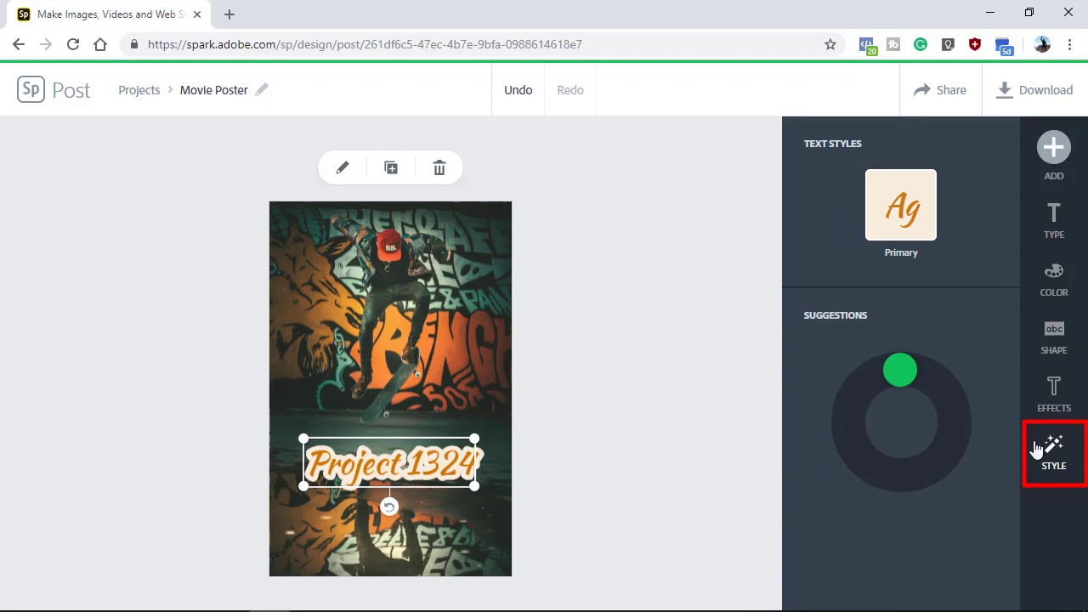
mouse_move(905, 378)
left_mouse_down()
mouse_move(933, 381)
mouse_move(943, 433)
mouse_move(902, 468)
mouse_move(873, 465)
mouse_move(864, 445)
mouse_move(879, 417)
mouse_move(910, 412)
mouse_move(918, 447)
mouse_move(904, 452)
mouse_move(930, 428)
mouse_move(904, 379)
mouse_move(858, 420)
mouse_move(884, 450)
mouse_move(924, 441)
mouse_move(932, 396)
mouse_move(903, 374)
left_mouse_up()
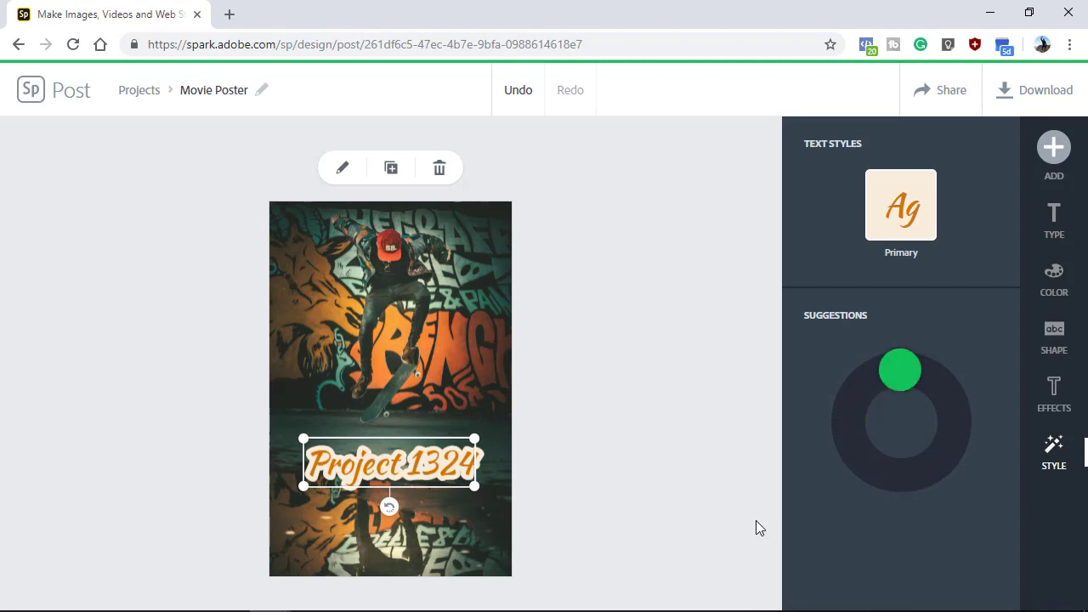
Add a text block with the pasted tagline 'The Future Is Yours. Make It.' and move it up
left_click(617, 443)
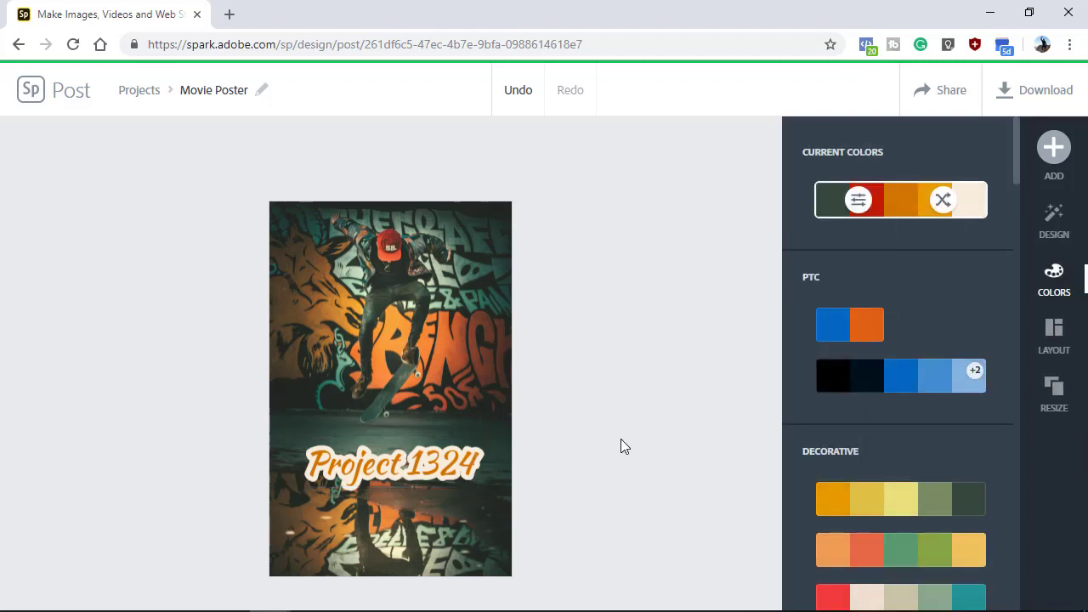
left_click(1055, 148)
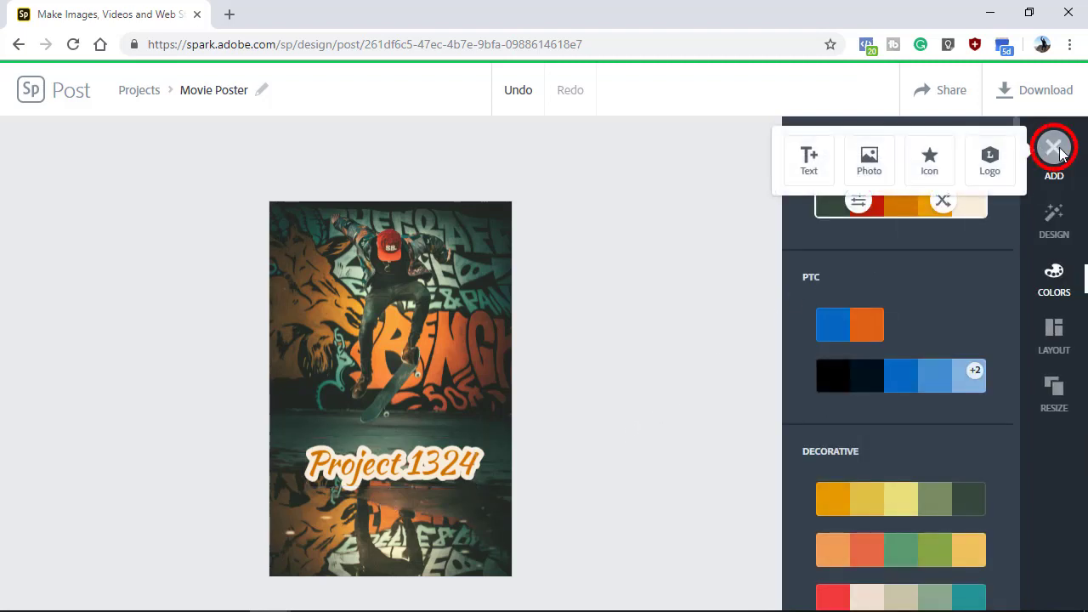
left_click(808, 164)
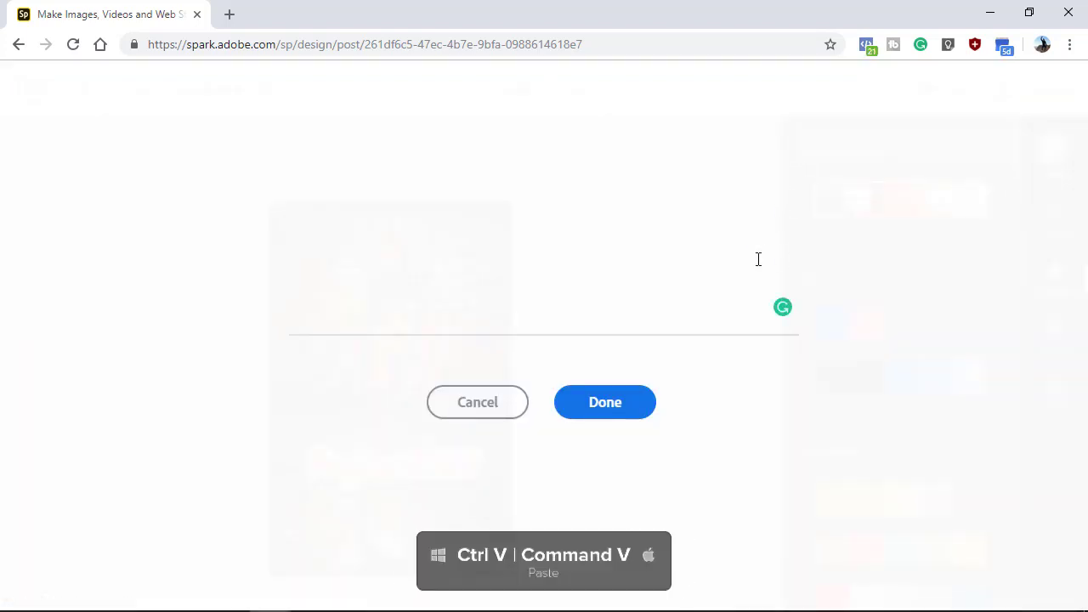
type("The Future Is Yours. Make It.")
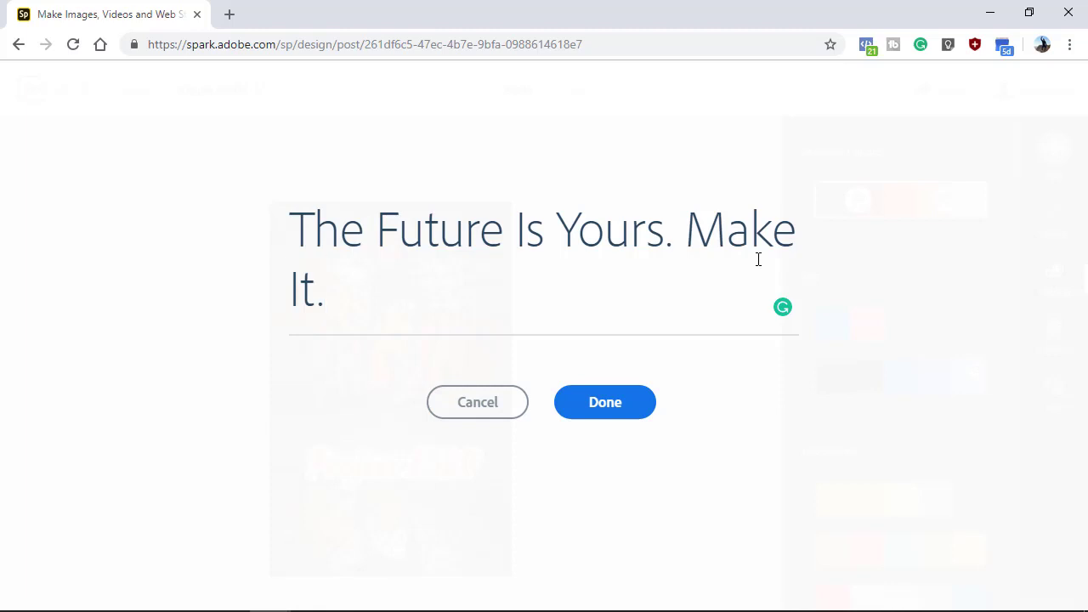
left_click(602, 412)
left_click_drag(387, 394, 387, 338)
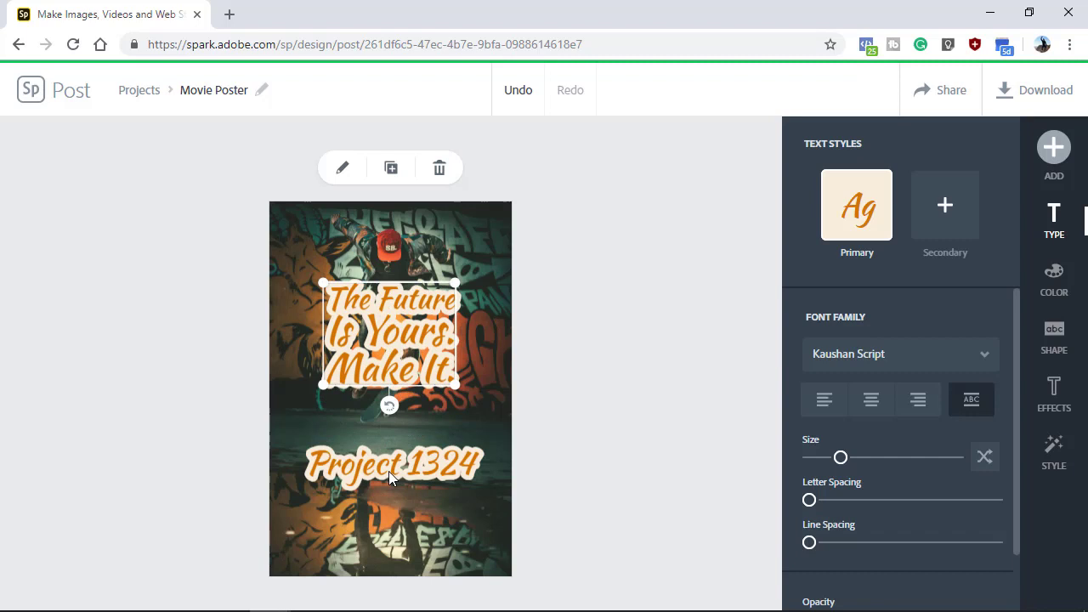
Remove the tagline's outline effect and set its font to Proxima Nova Regular
left_click(1054, 393)
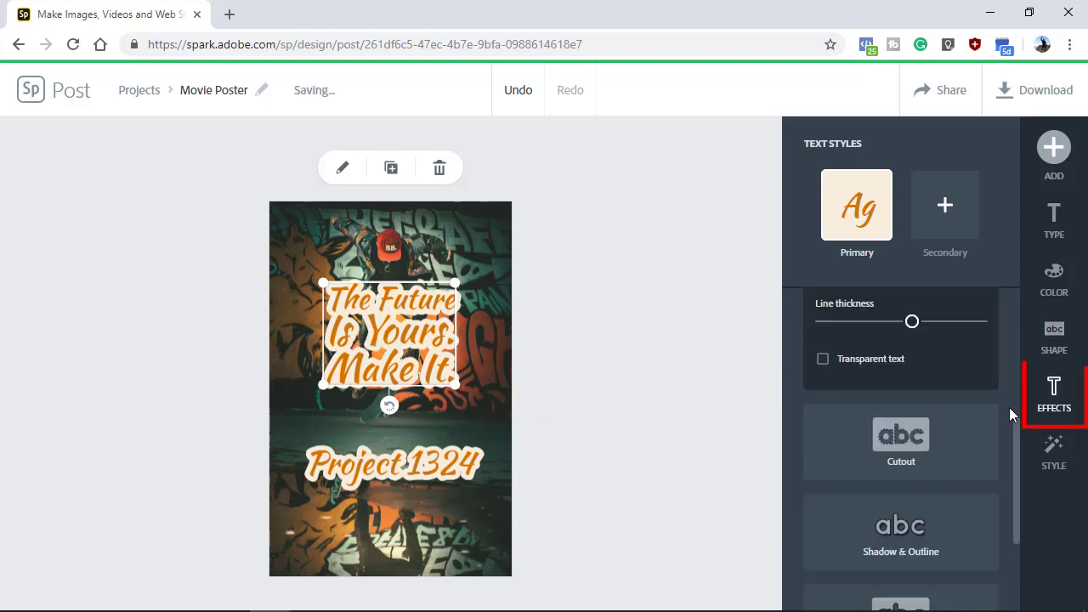
left_click_drag(1011, 446, 1016, 364)
scroll(1016, 364, "up", 2)
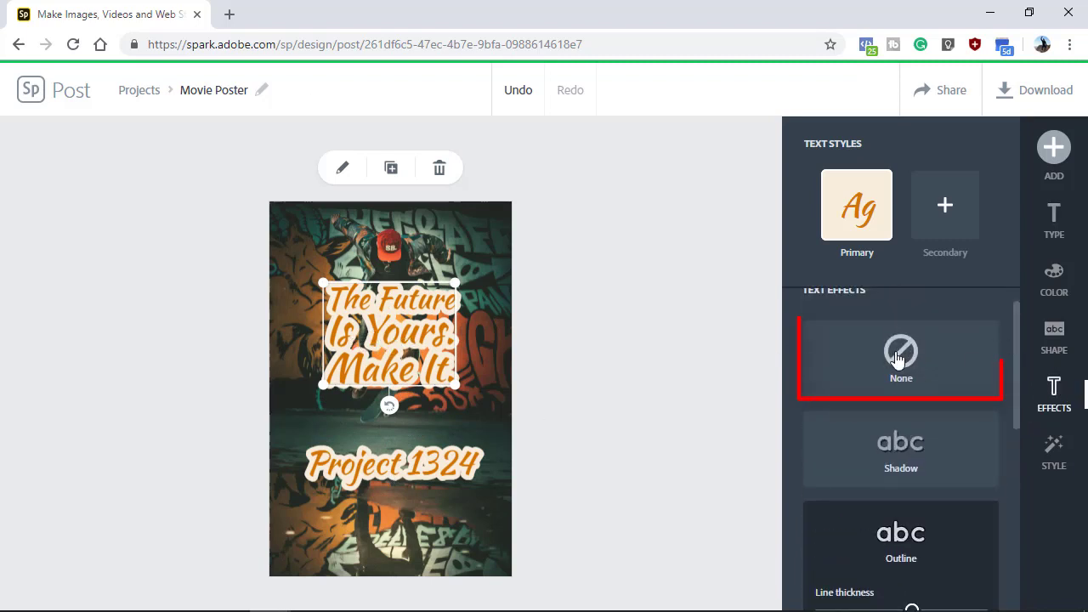
left_click(897, 361)
left_click(1054, 219)
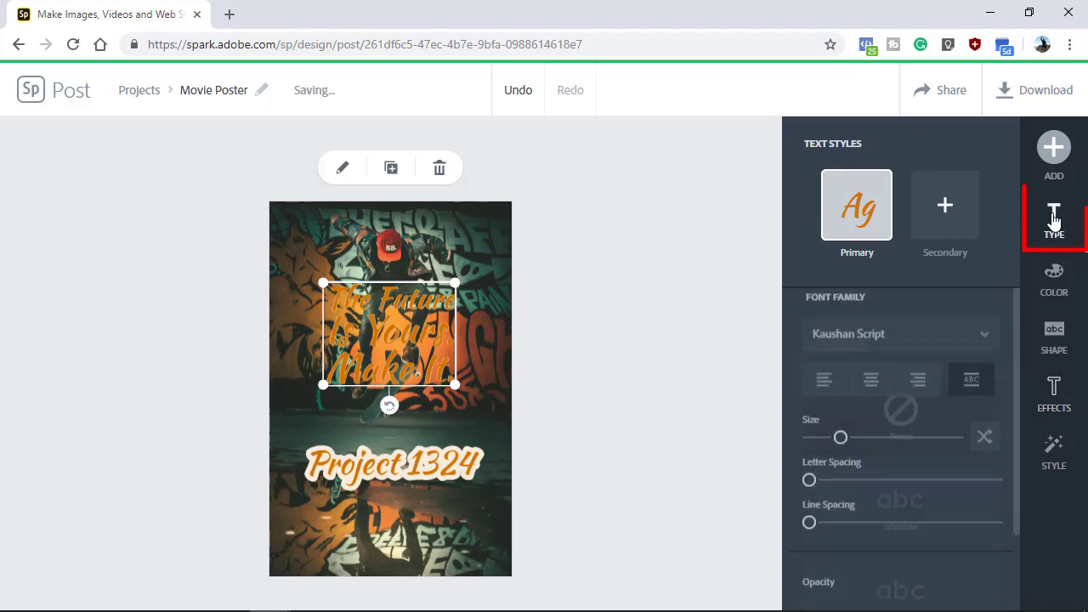
left_click(984, 357)
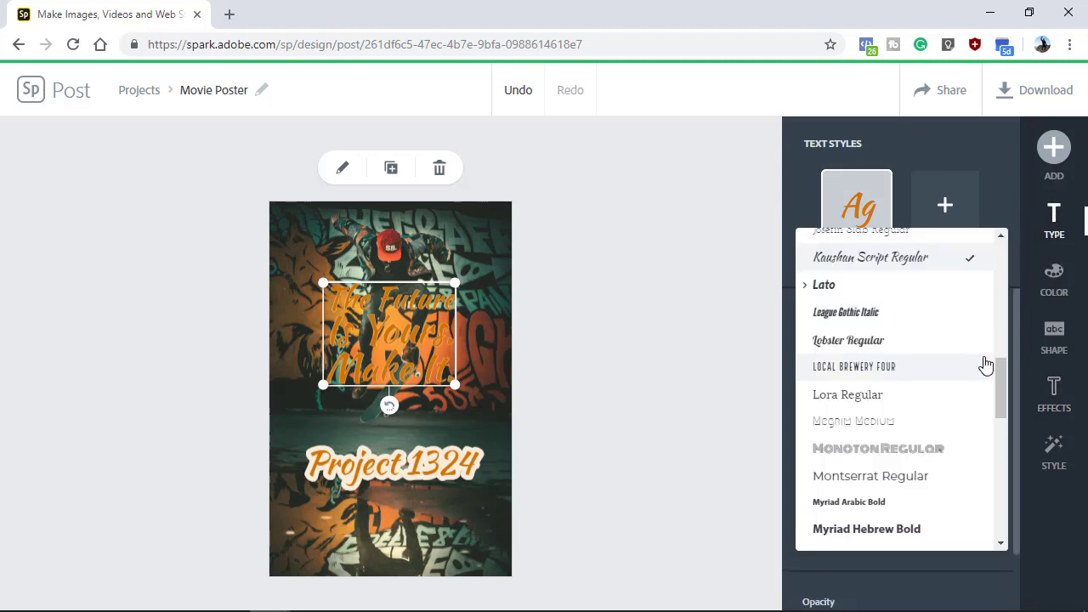
left_click_drag(1001, 387, 1002, 262)
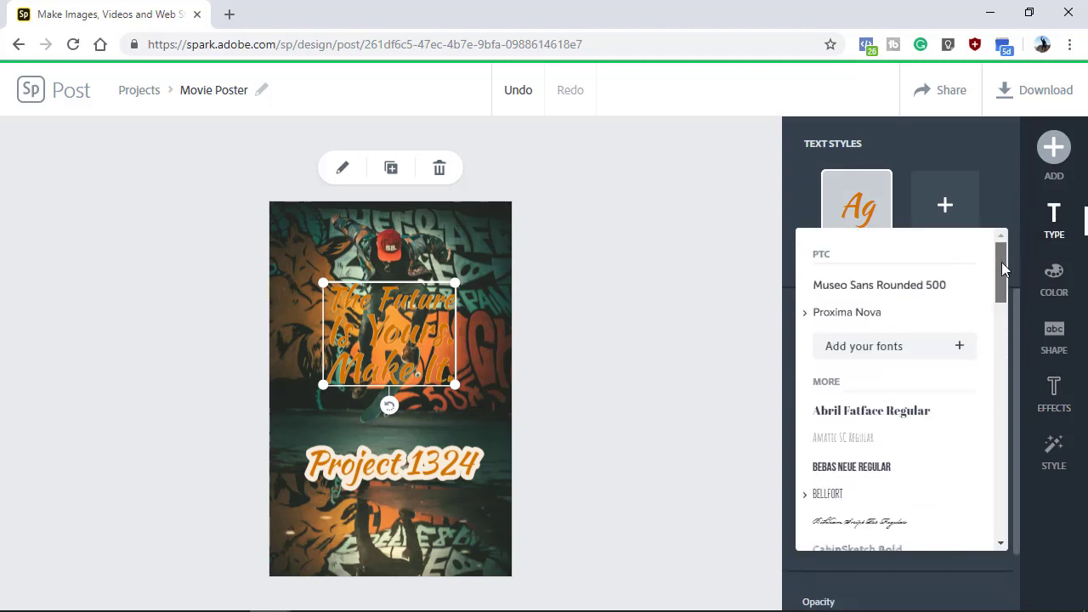
left_click(876, 316)
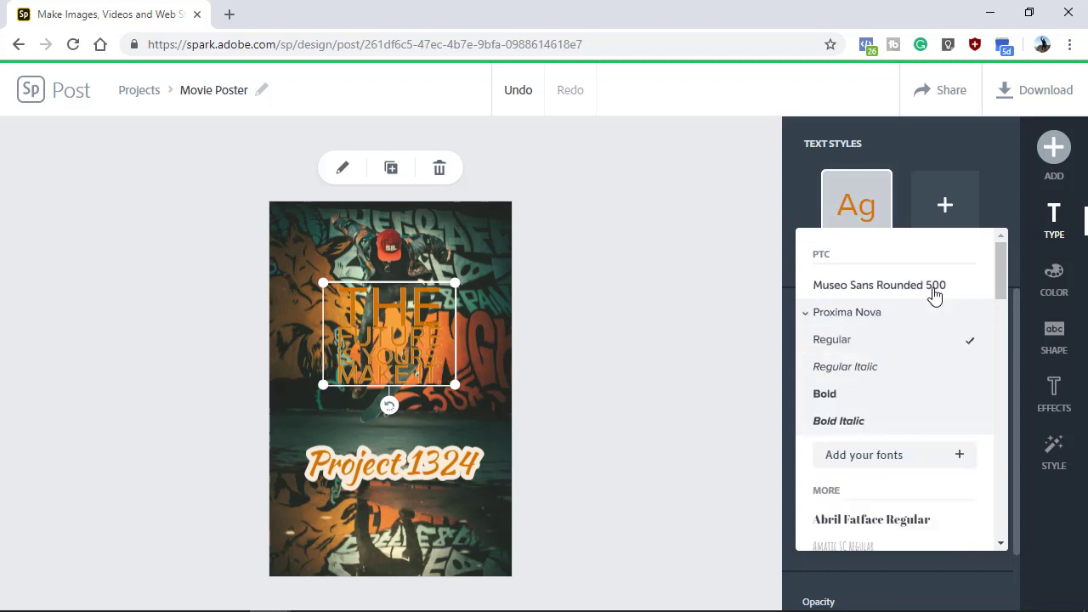
left_click(1015, 196)
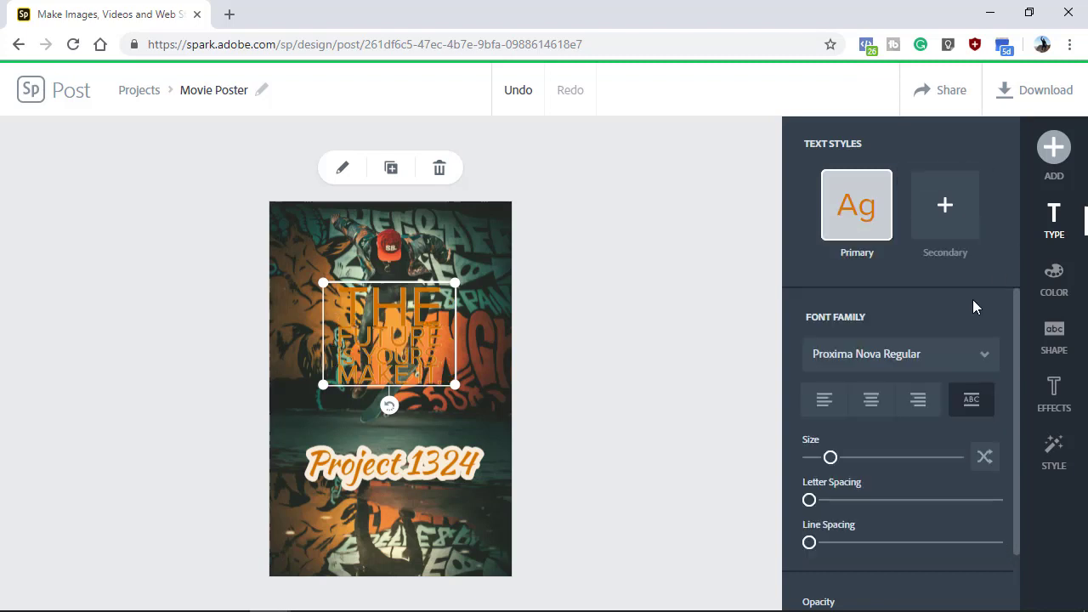
Shrink the tagline to one small white line just above the title
left_click_drag(455, 387, 425, 451)
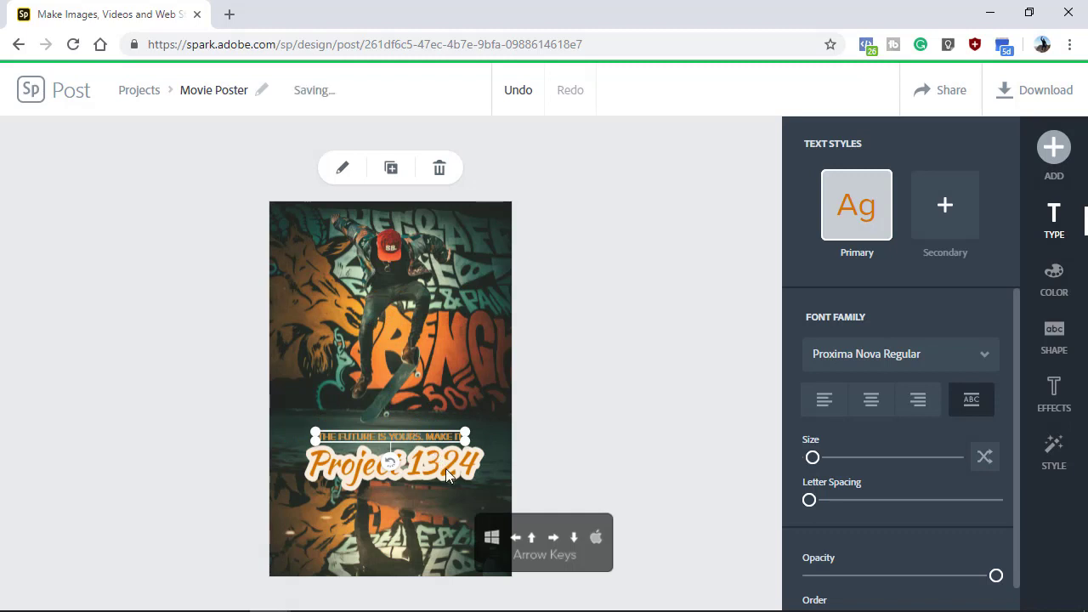
key("Up")
key("Up")
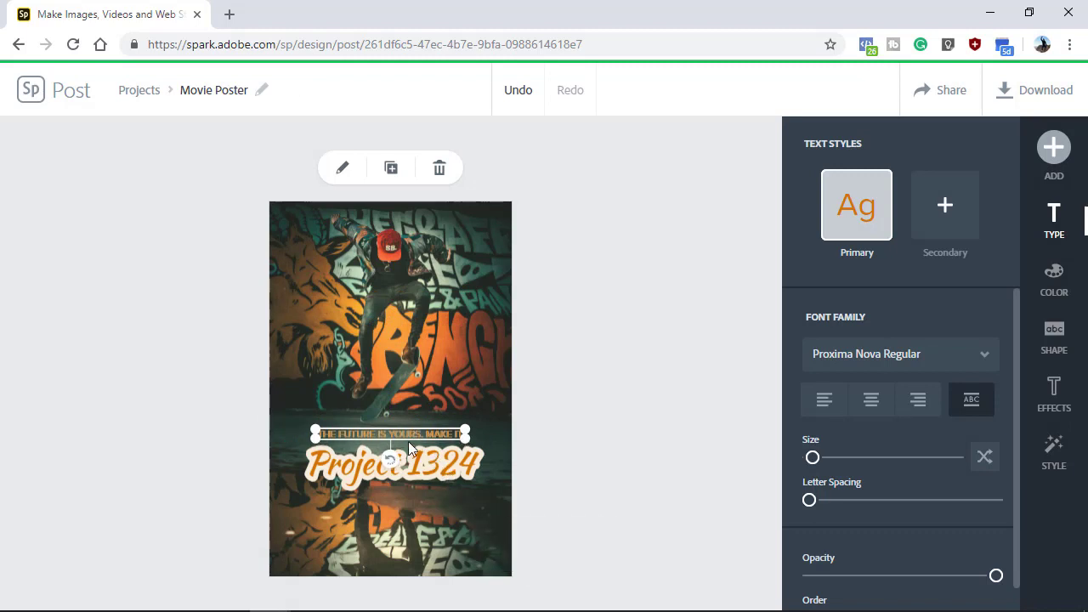
left_click(1055, 276)
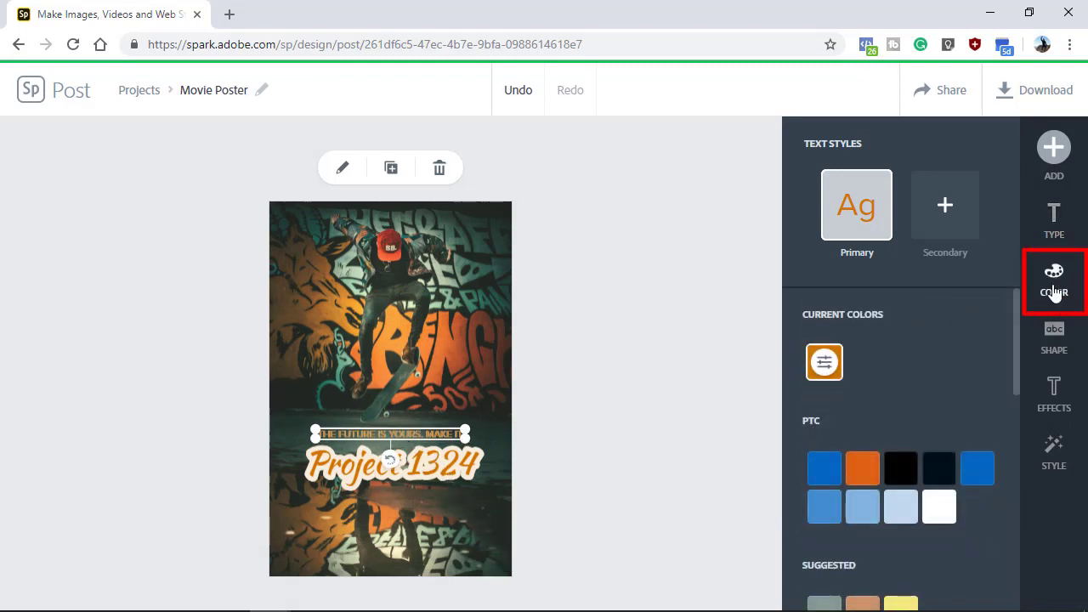
left_click(939, 507)
left_click(599, 487)
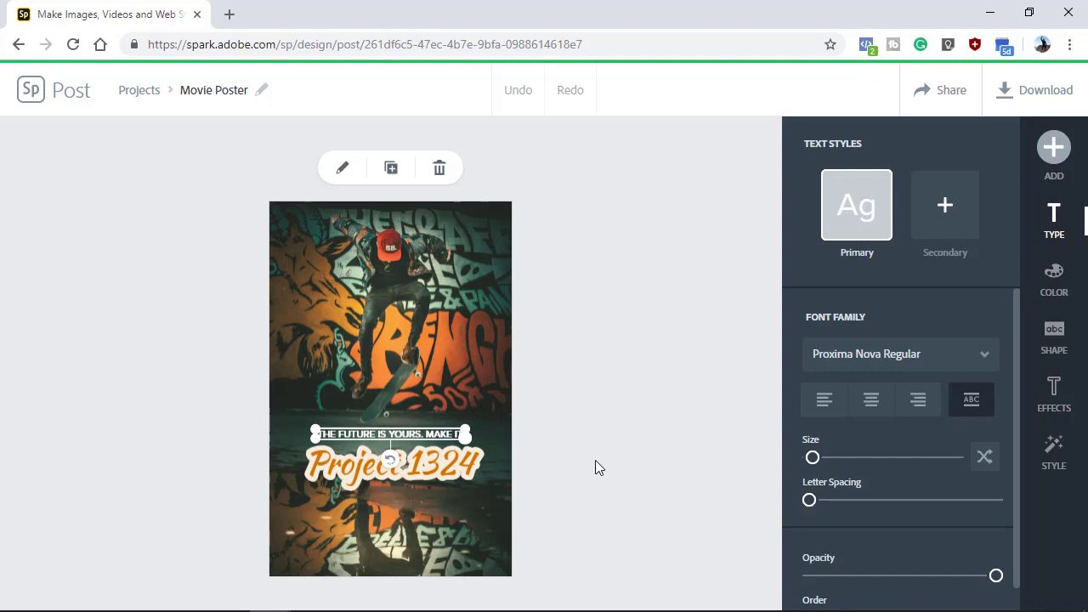
left_click_drag(813, 458, 810, 459)
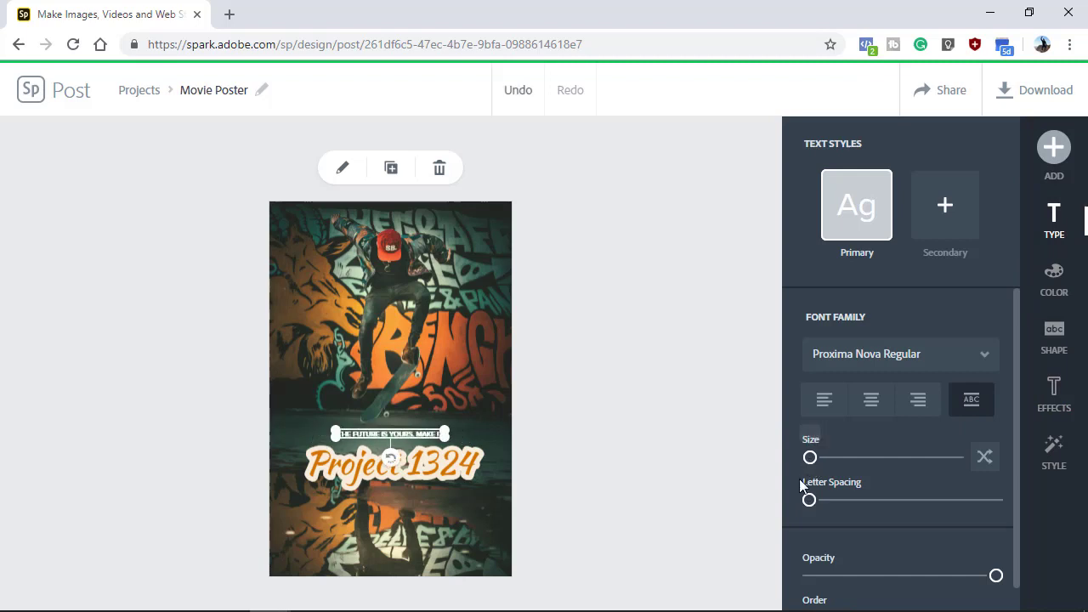
Scale the background photo up slightly, shift it down-right, and move the tagline above the title
left_click(677, 401)
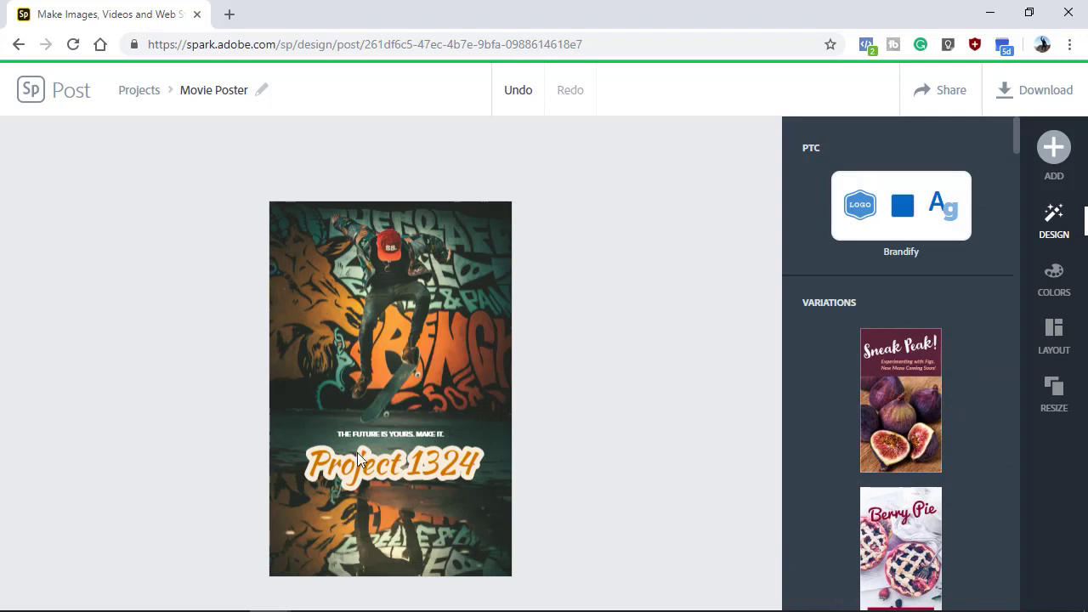
left_click(462, 293)
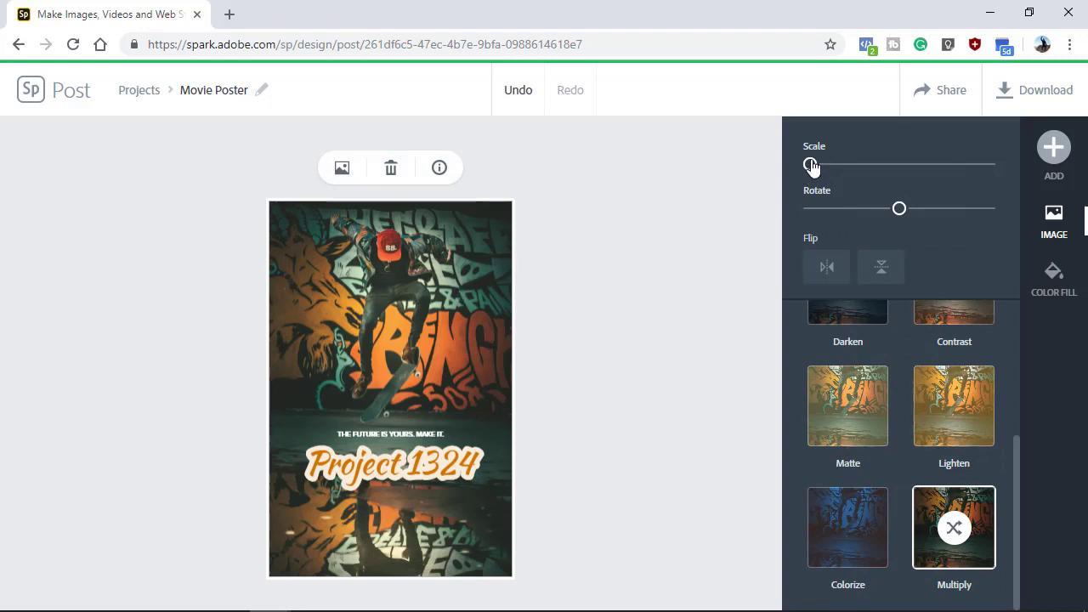
left_click_drag(810, 164, 815, 165)
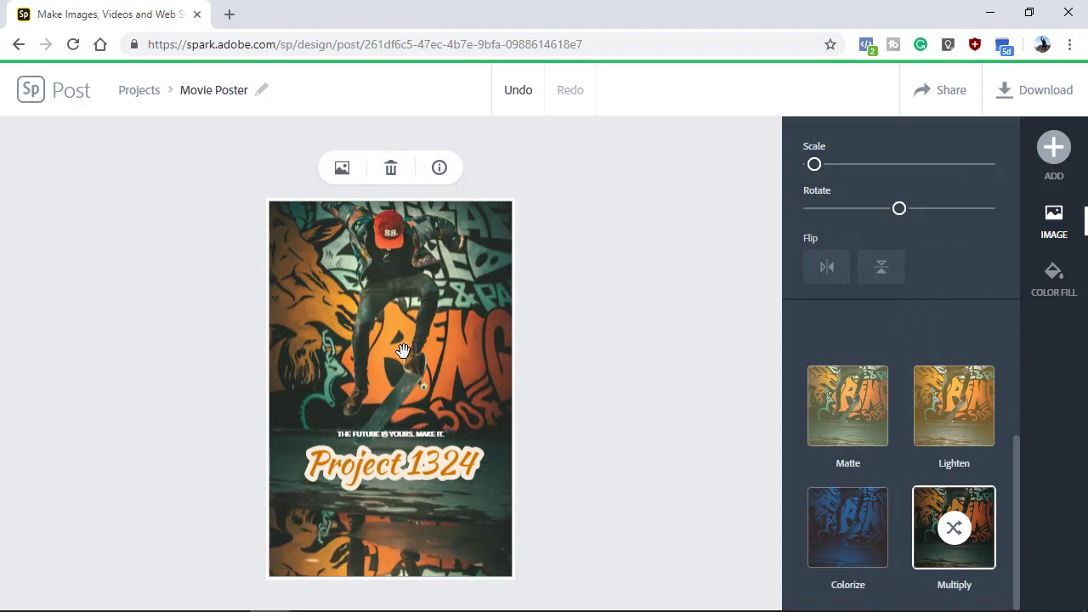
left_click_drag(390, 309, 396, 314)
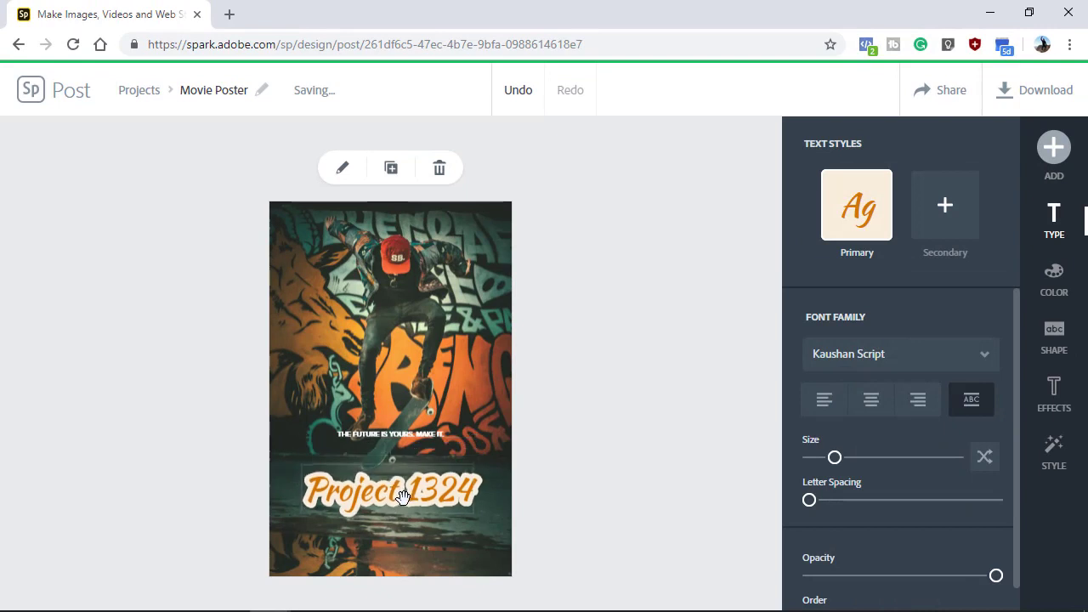
left_click_drag(409, 436, 418, 482)
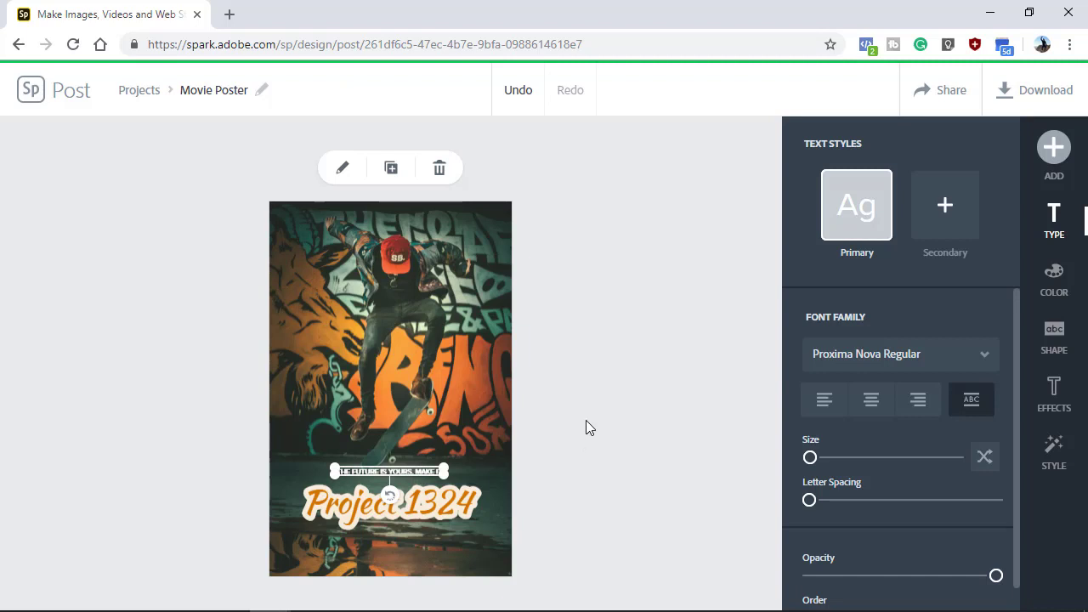
Add a new text block containing the actor's name
left_click(1053, 147)
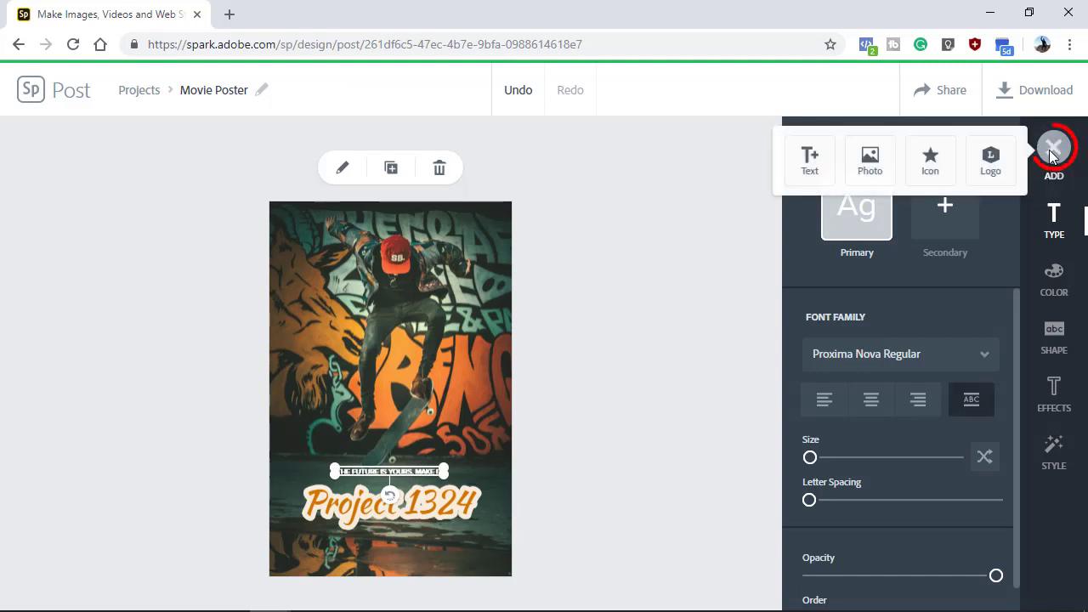
left_click(824, 170)
type("John")
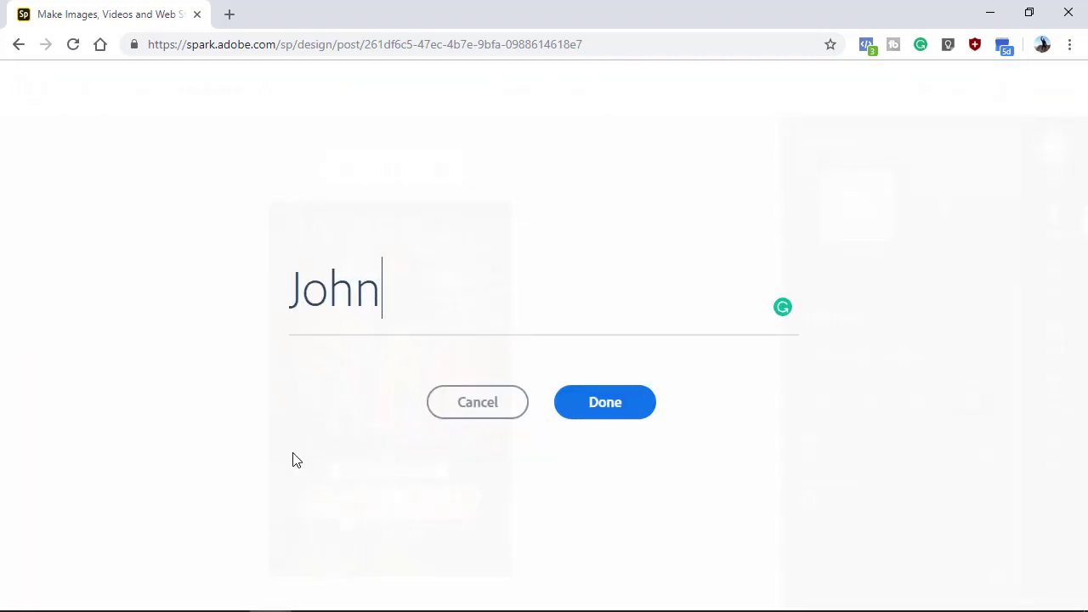
type(" Smith")
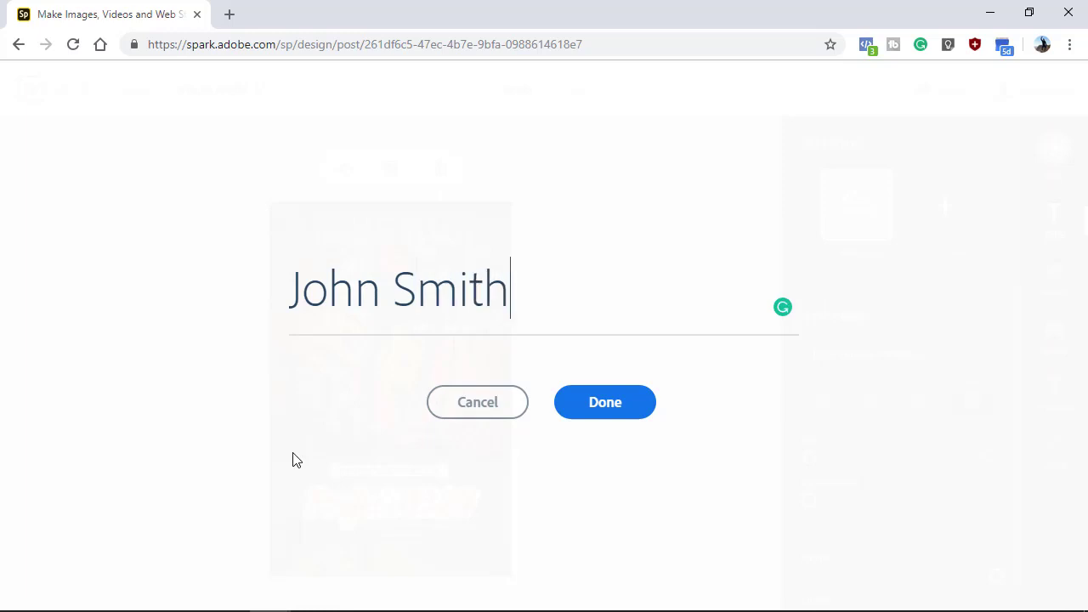
left_click(612, 407)
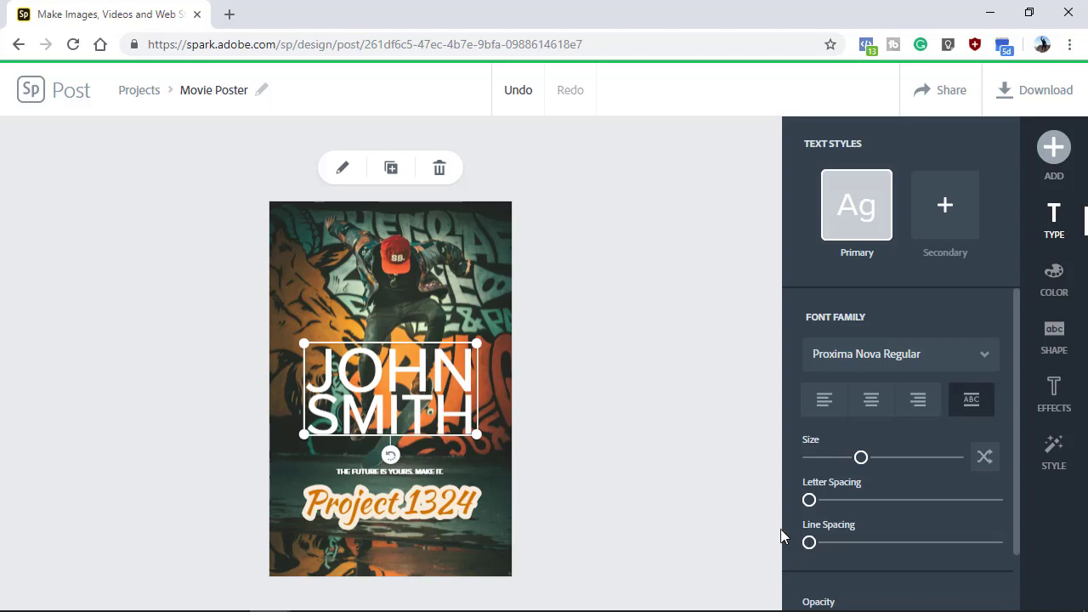
Increase the name's line spacing, shrink it small and move it to the top-left corner
left_click_drag(809, 543, 831, 546)
left_click_drag(481, 464, 439, 408)
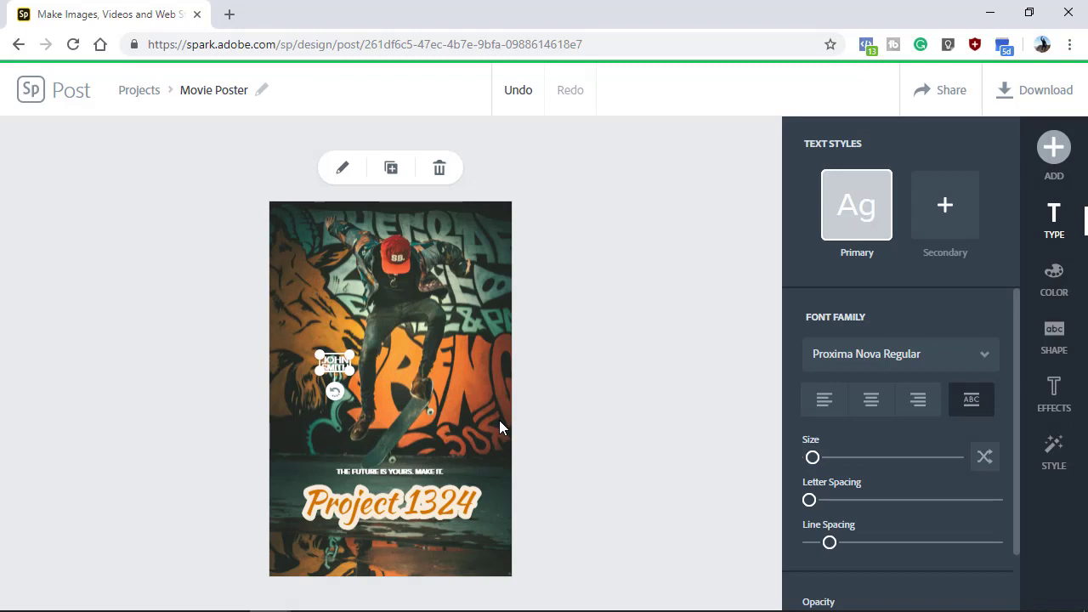
key("Up")
key("Up")
key("Up")
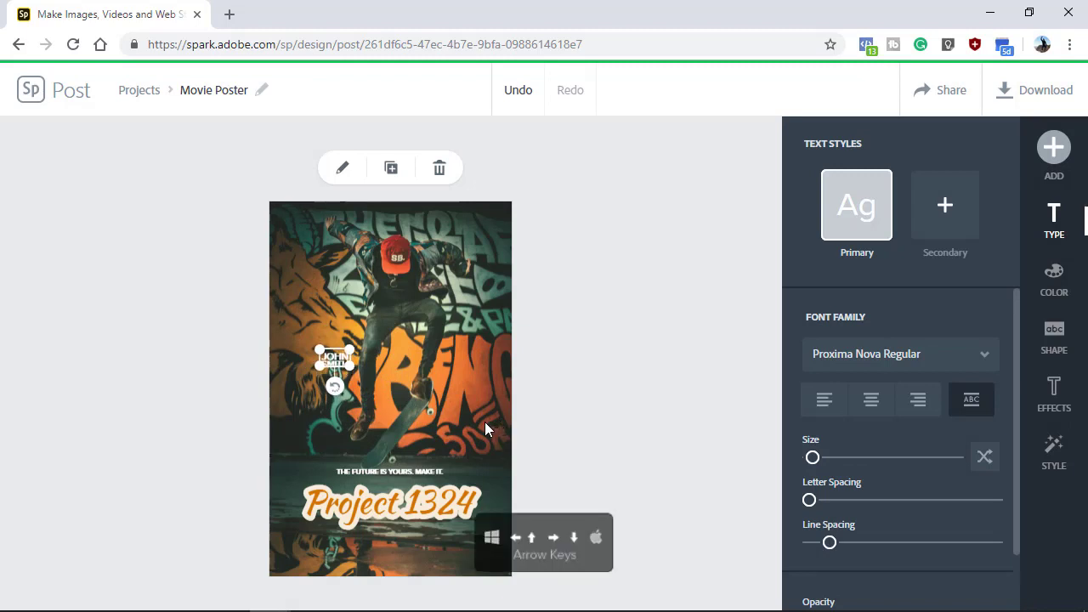
key("Up")
key("Up")
key("Up")
key("Up")
key("Up")
key("Up")
key("Up")
key("Up")
key("Up")
key("Up")
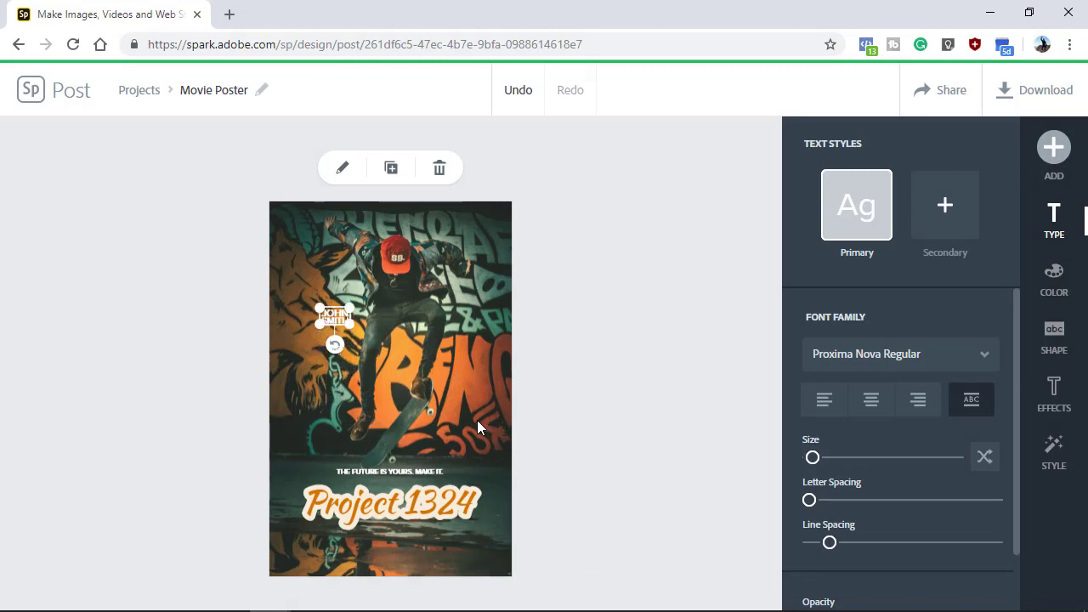
key("shift+Up")
key("shift+Up")
key("shift+Up")
key("shift+Up")
key("shift+Up")
key("shift+Up")
key("shift+Up")
key("shift+Up")
key("shift+Up")
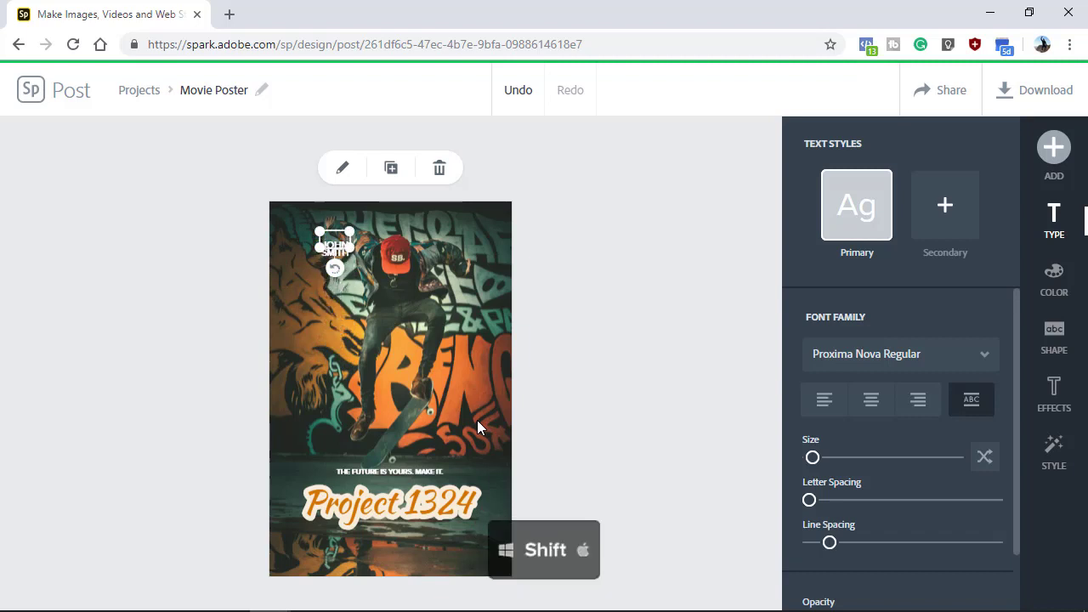
key("shift+Up")
key("shift+Up")
key("shift+Up")
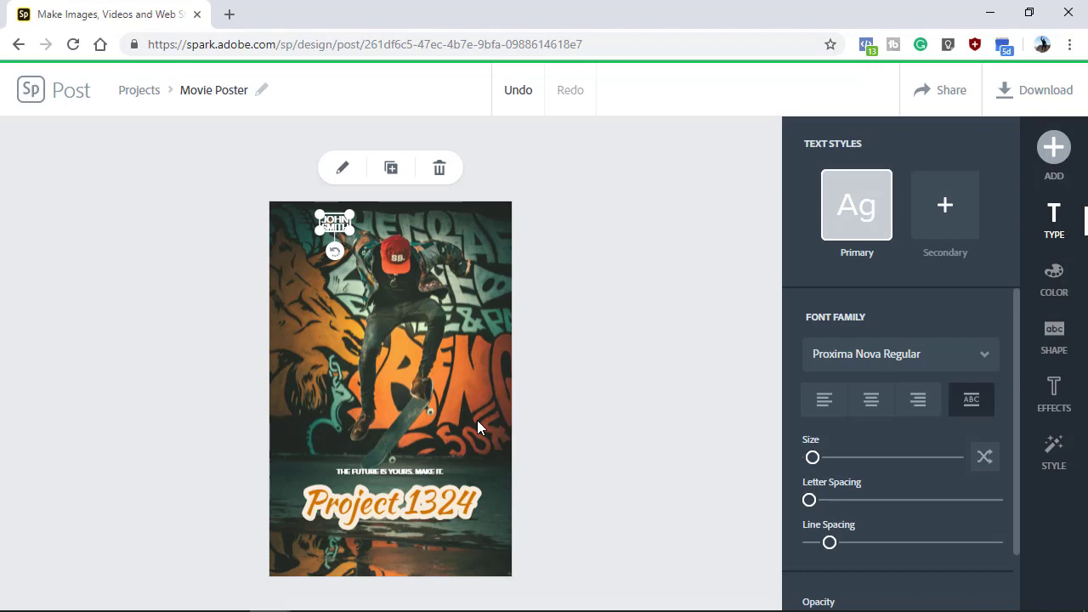
key("shift+Left")
key("shift+Left")
key("shift+Left")
key("shift+Left")
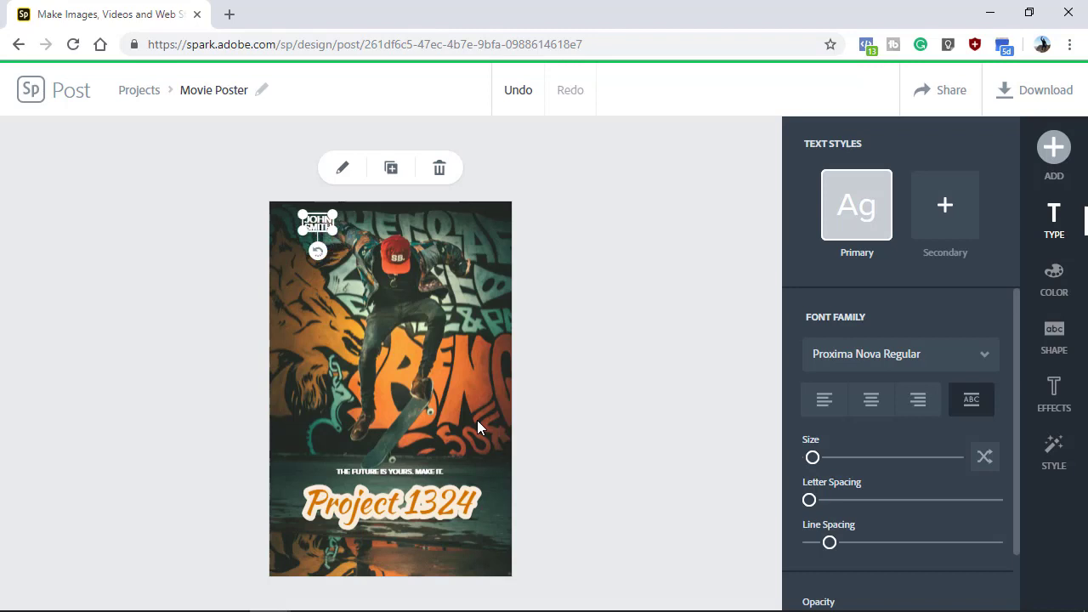
Duplicate the actor credit twice and position the copies at top-centre and top-right
left_click(391, 169)
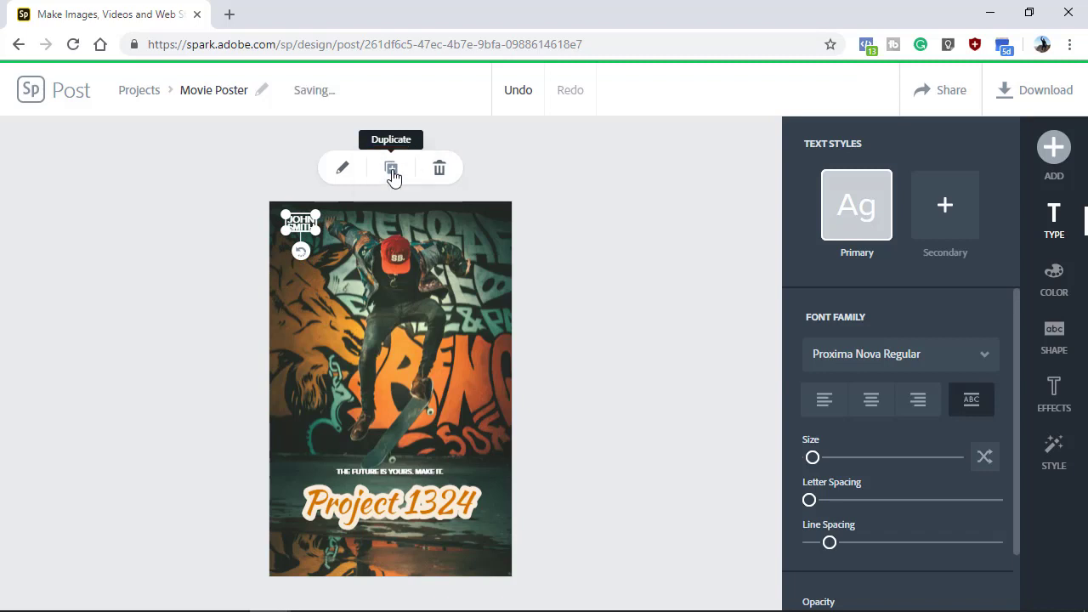
left_click(392, 174)
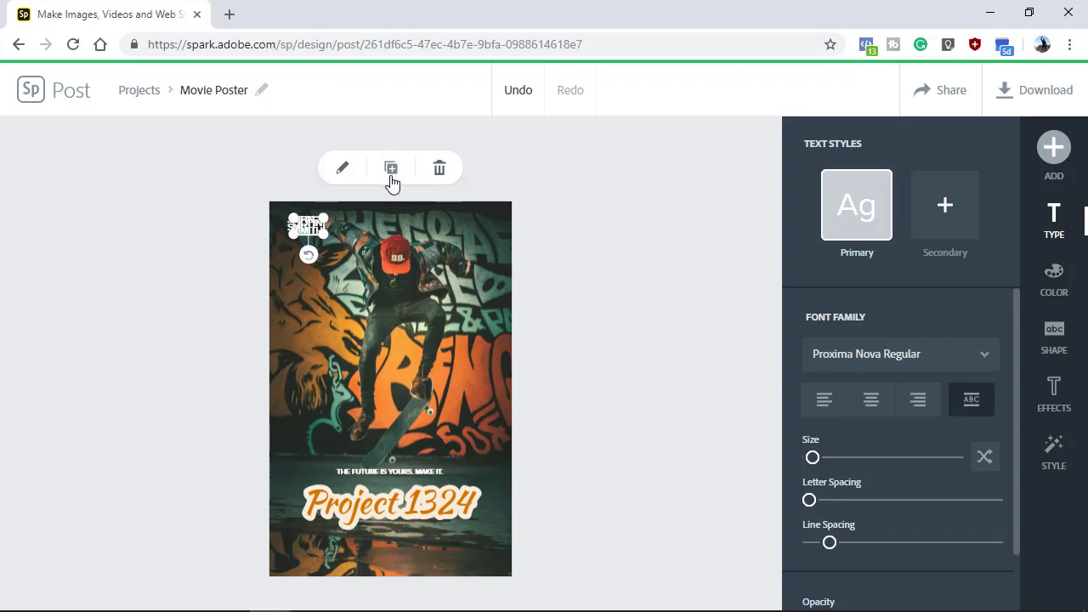
key("shift+Right")
key("shift+Right")
key("shift+Right")
key("shift+Right")
key("shift+Right")
key("shift+Right")
key("shift+Right")
key("shift+Right")
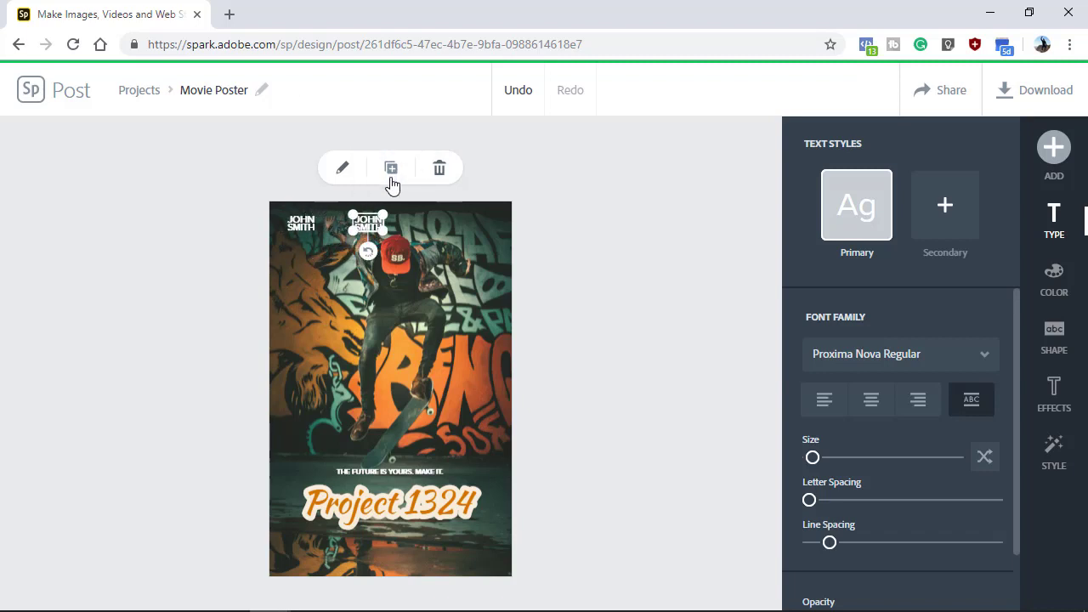
key("shift+Right")
key("shift+Right")
key("shift+Right")
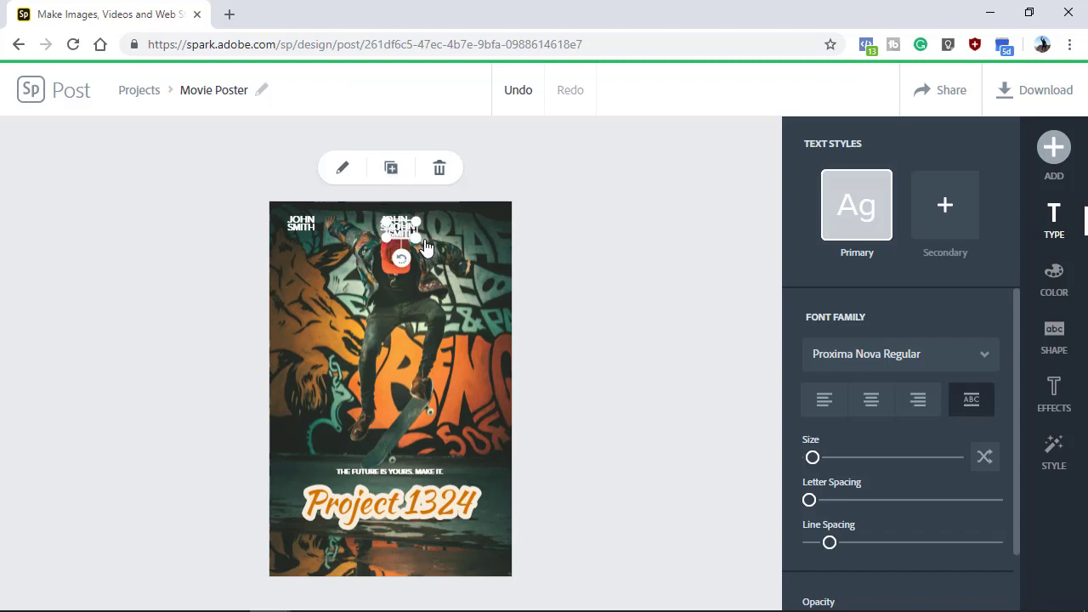
key("shift+Right")
key("shift+Right")
key("shift+Right")
key("shift+Right")
key("shift+Right")
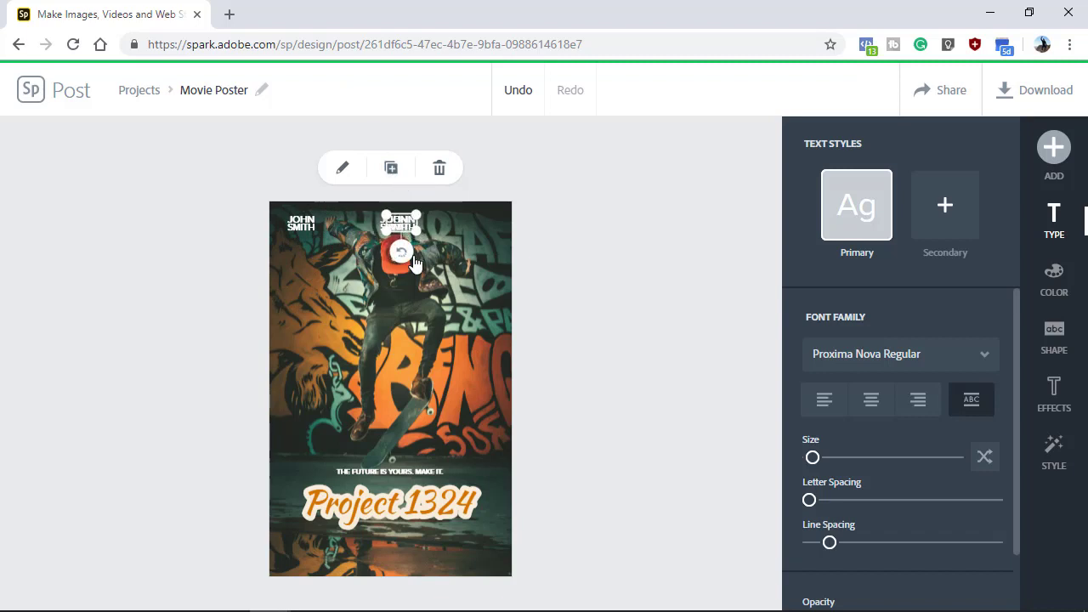
key("shift+Right")
key("shift+Right")
key("shift+Right")
key("shift+Right")
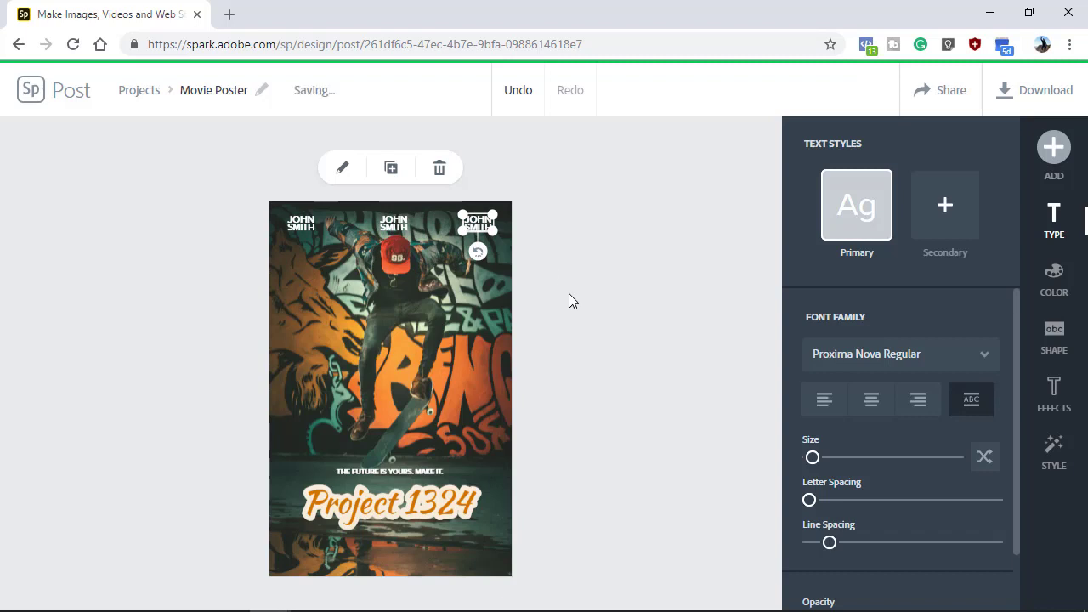
left_click(569, 293)
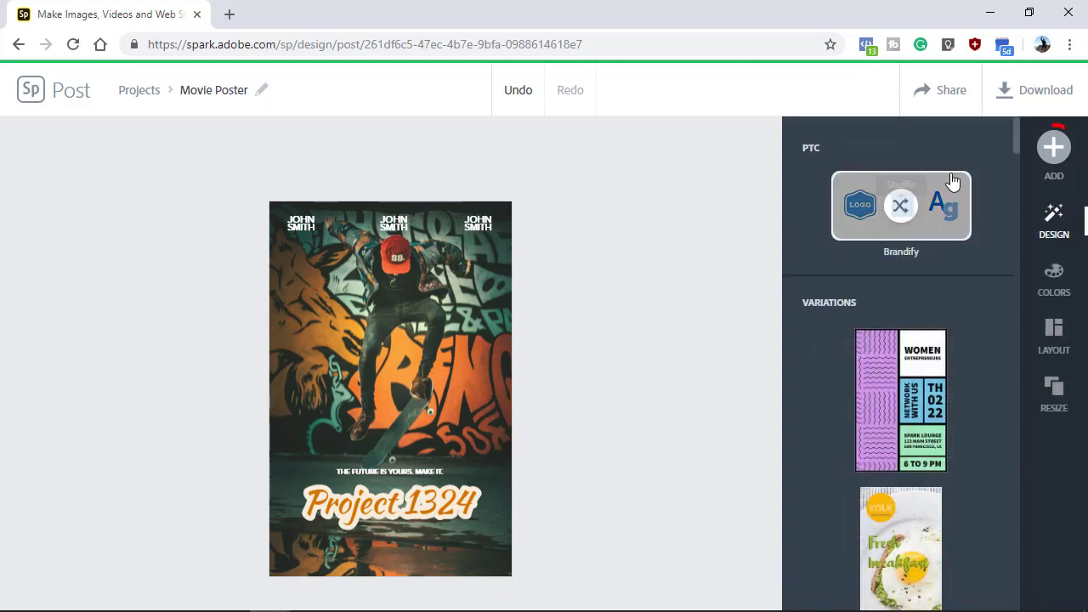
Add a bolt icon from a 'lightning bolt' search and stretch it across most of the poster
left_click(1053, 147)
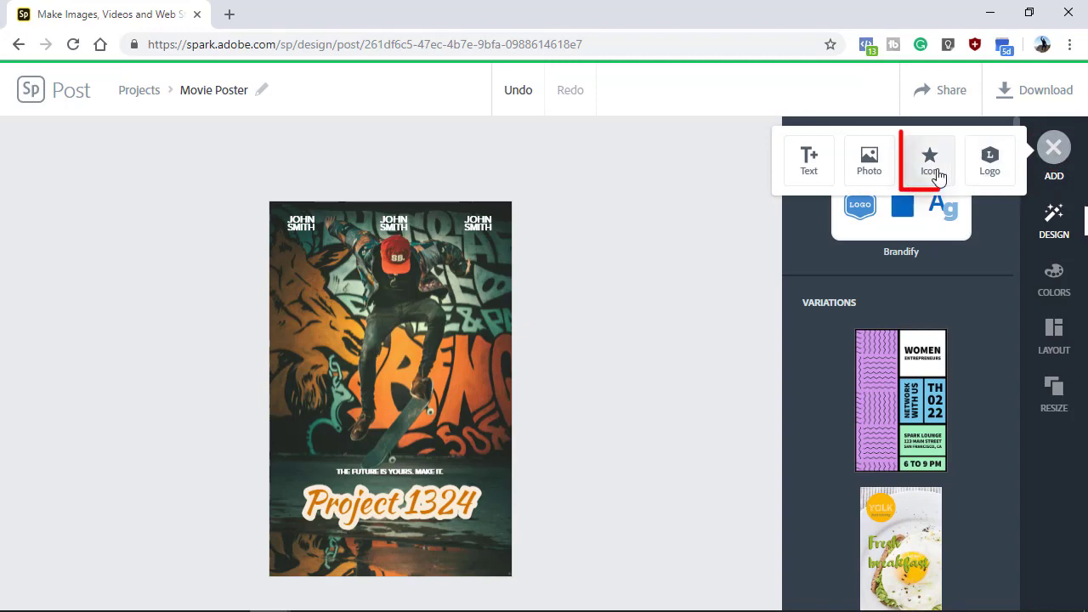
left_click(929, 160)
type("arrow")
key("Return")
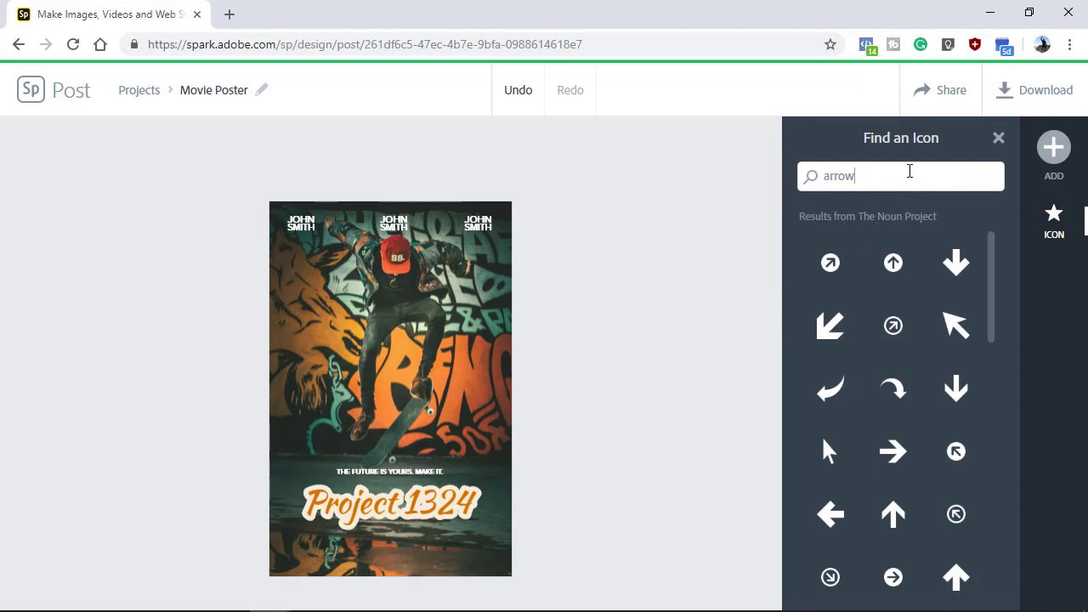
key("BackSpace")
key("BackSpace")
key("BackSpace")
key("BackSpace")
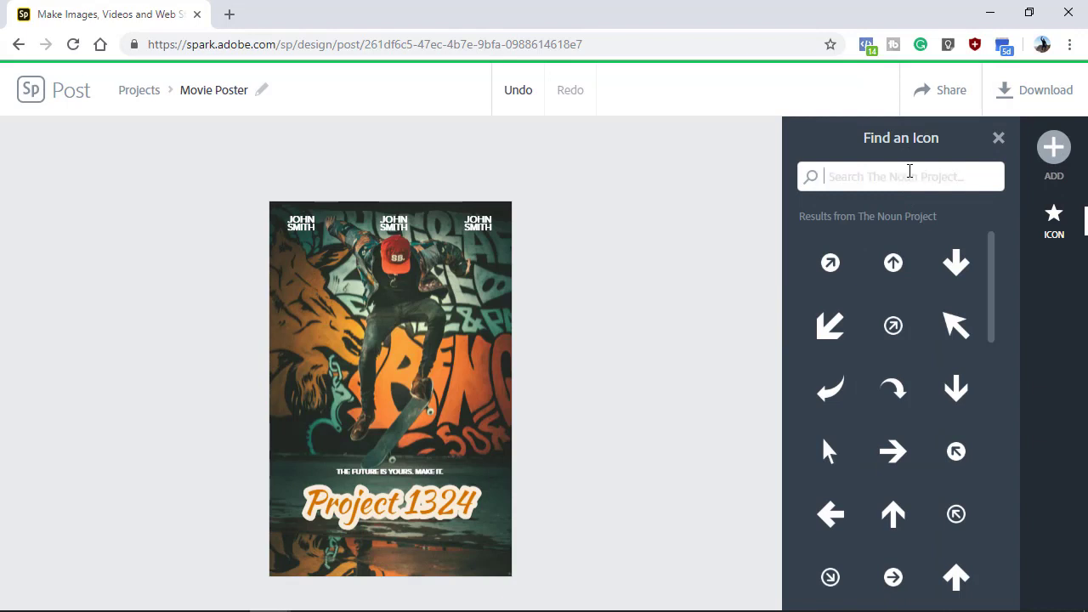
type("lightning bolt")
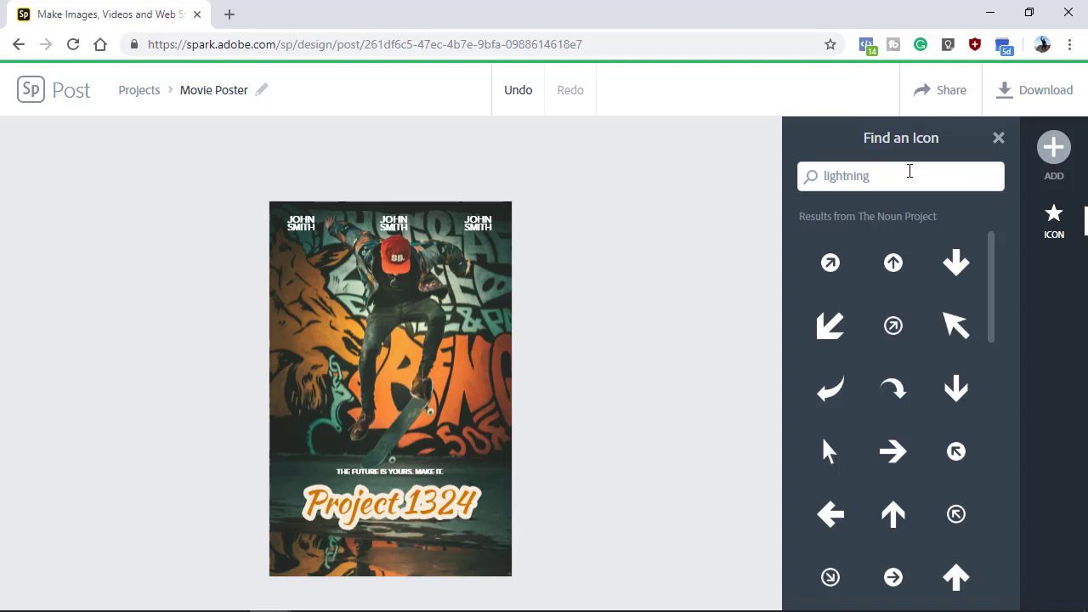
key("Return")
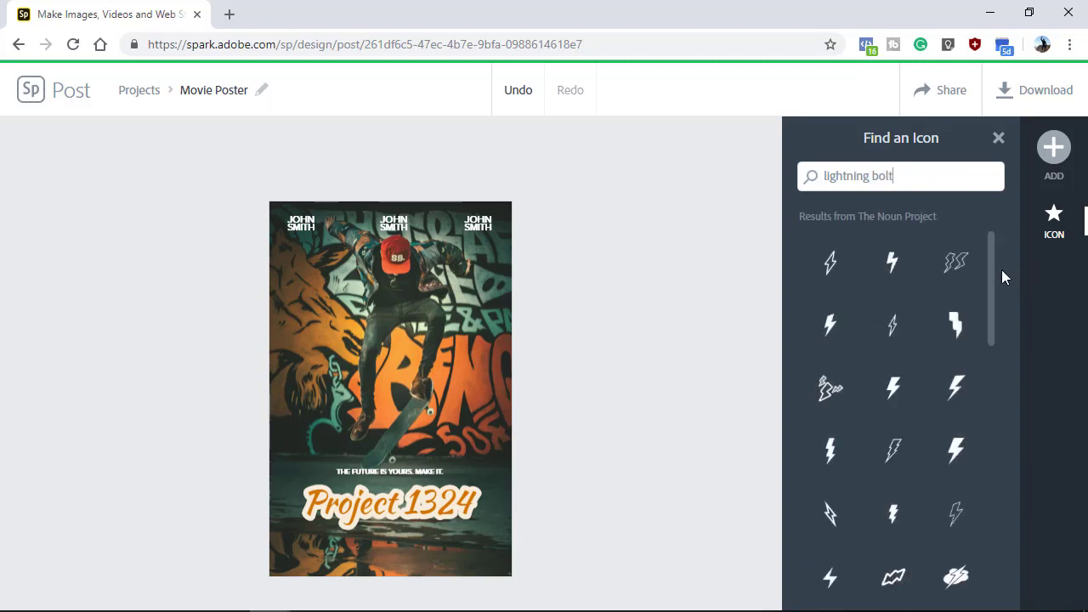
scroll(1000, 269, "down", 2)
left_click_drag(998, 286, 998, 318)
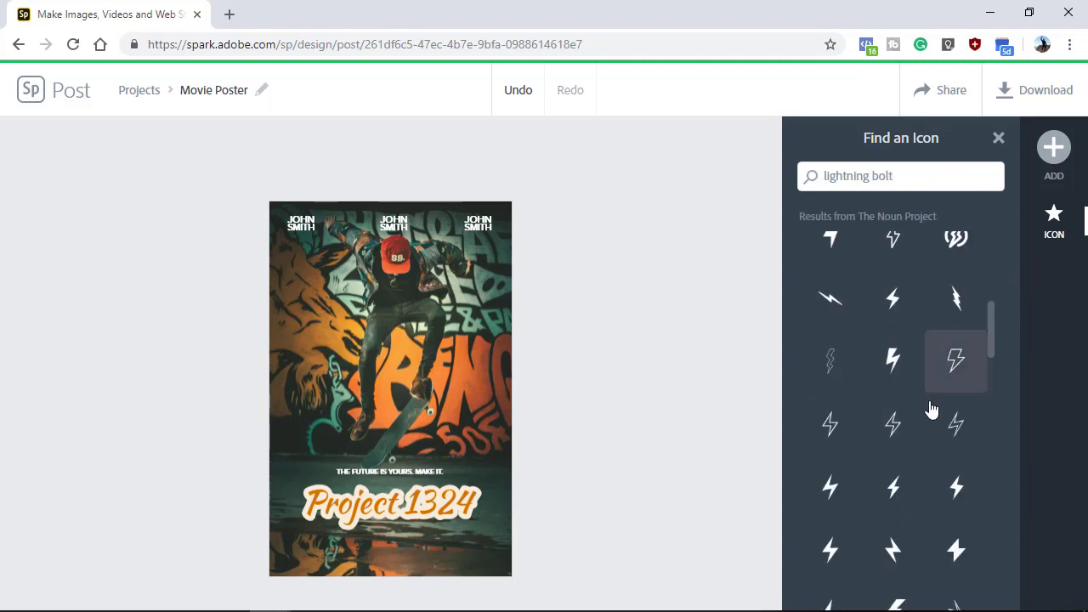
left_click(832, 505)
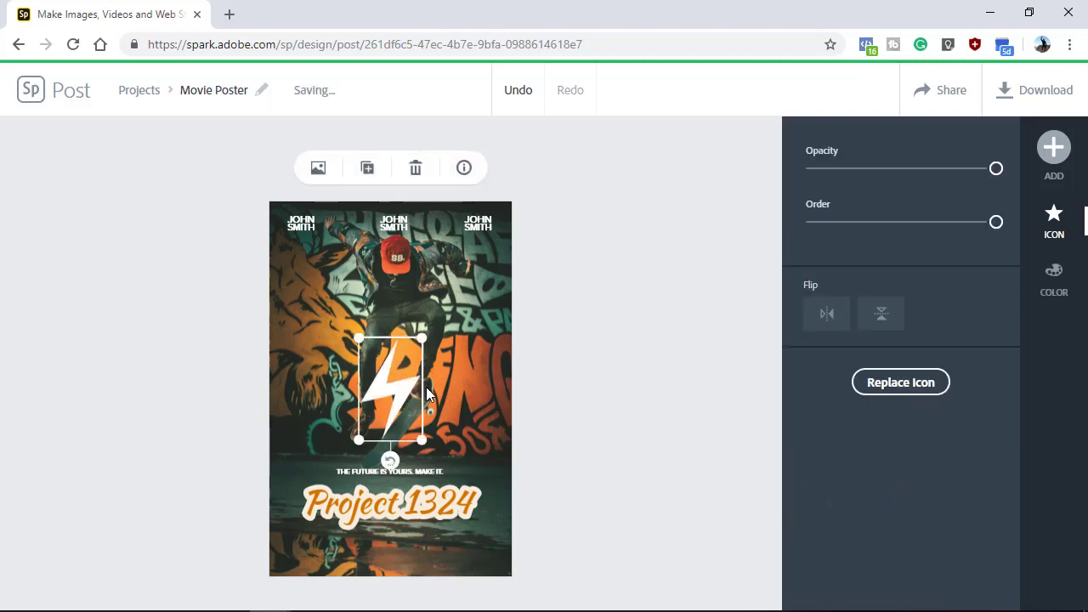
left_click_drag(359, 338, 286, 216)
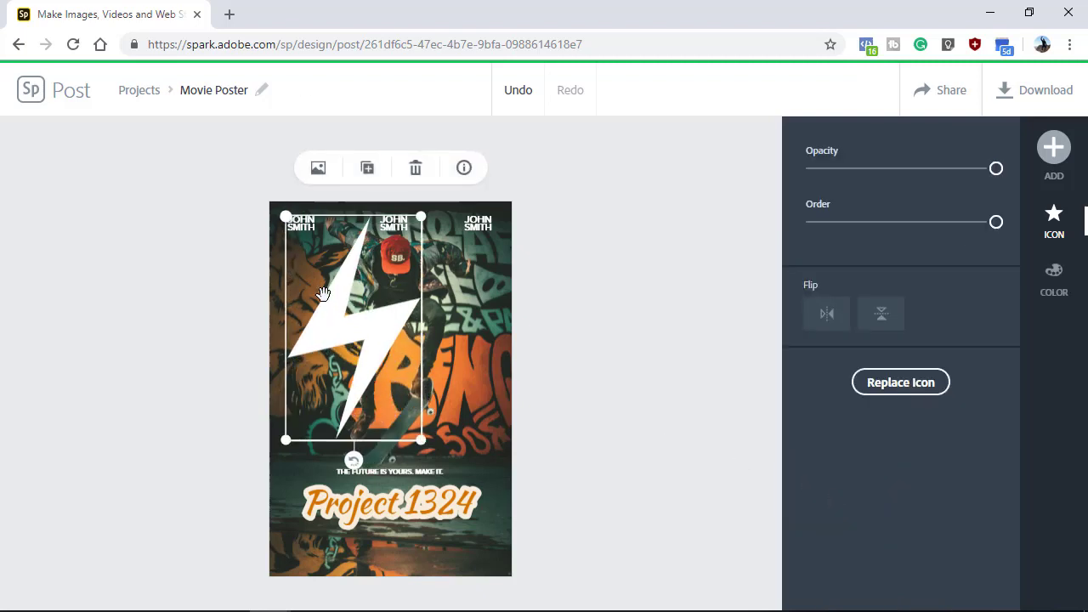
left_click_drag(421, 440, 498, 566)
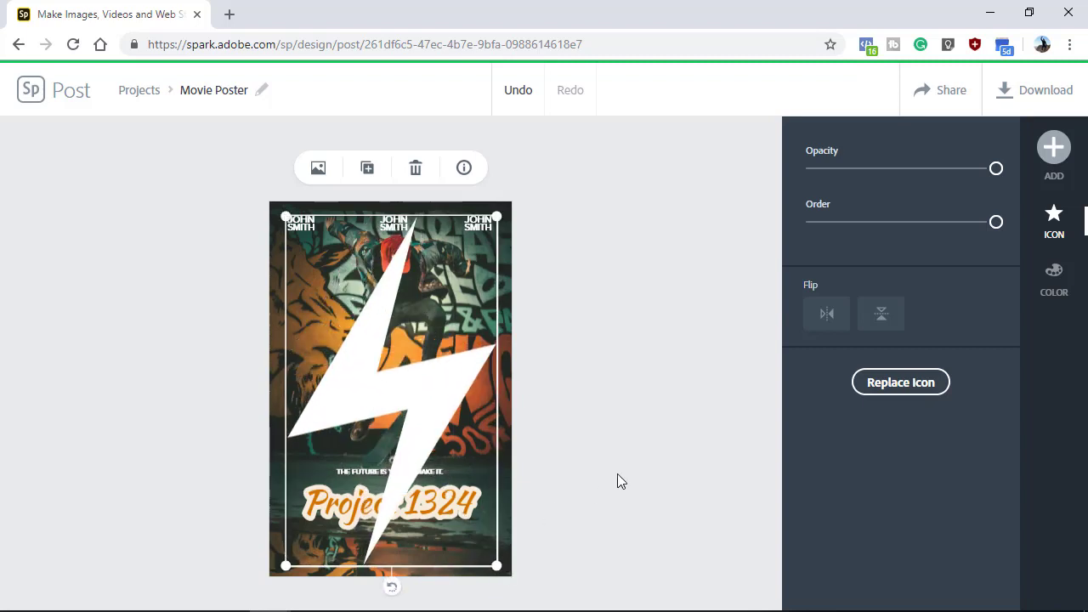
Change the lightning bolt's colour to white
left_click(1054, 278)
left_click(901, 289)
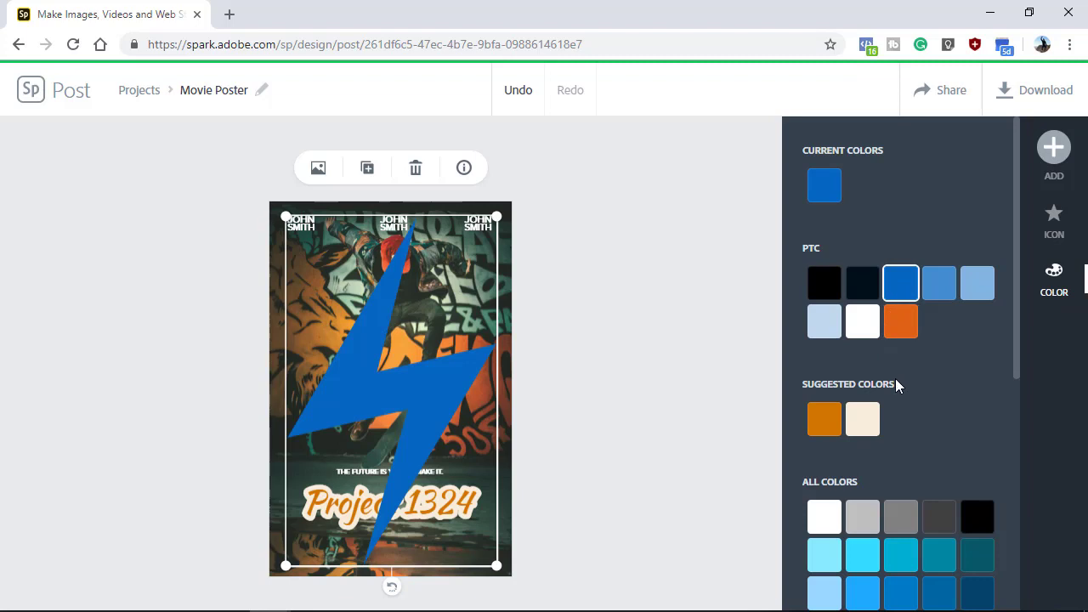
left_click(864, 323)
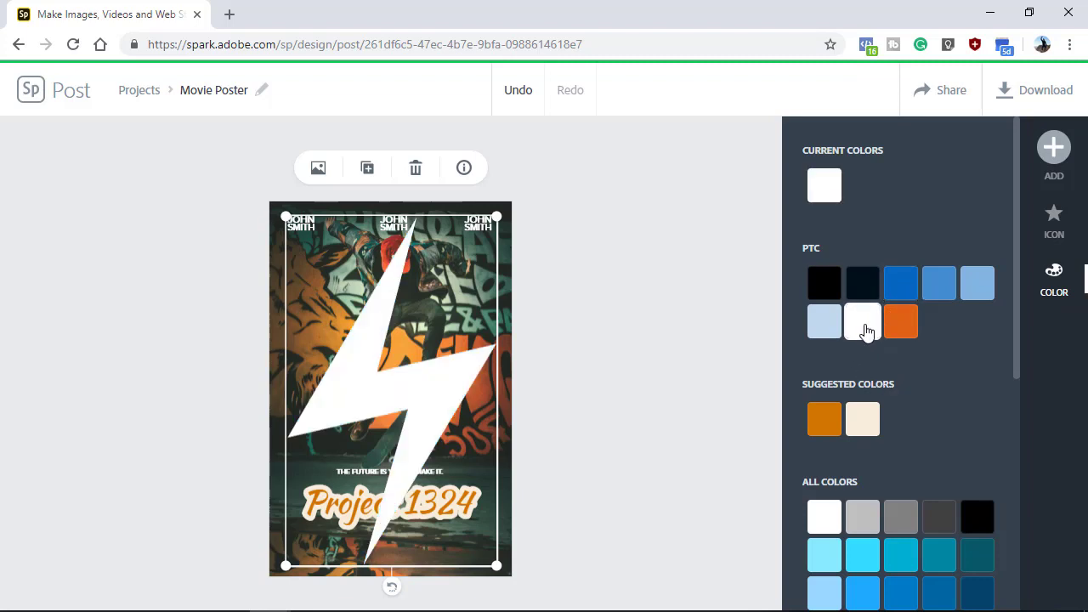
Send the bolt behind the title and lower its opacity to 40%
left_click(1063, 226)
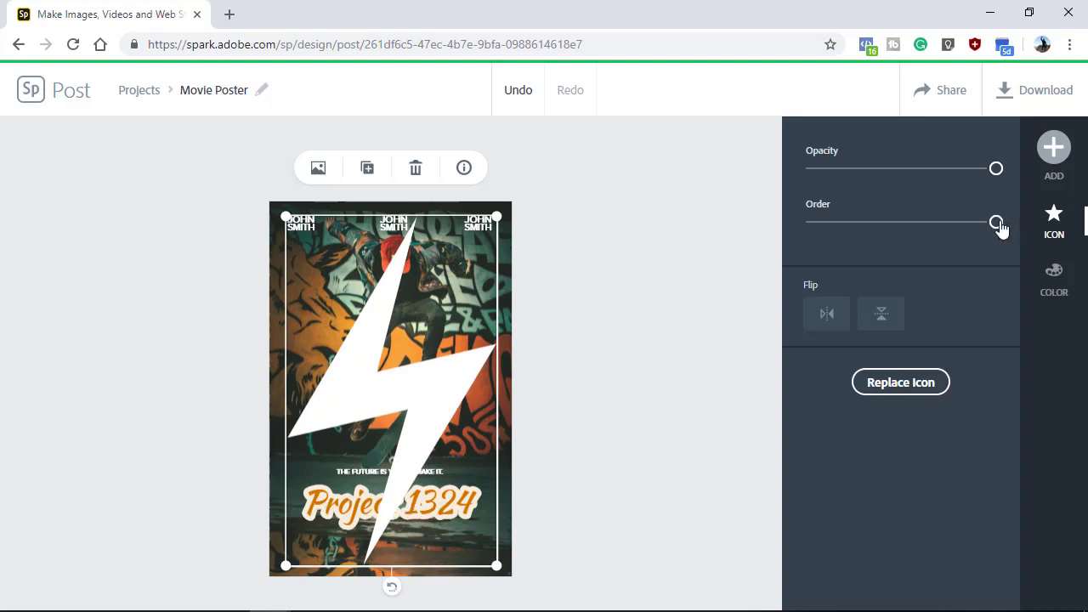
left_click_drag(998, 222, 718, 315)
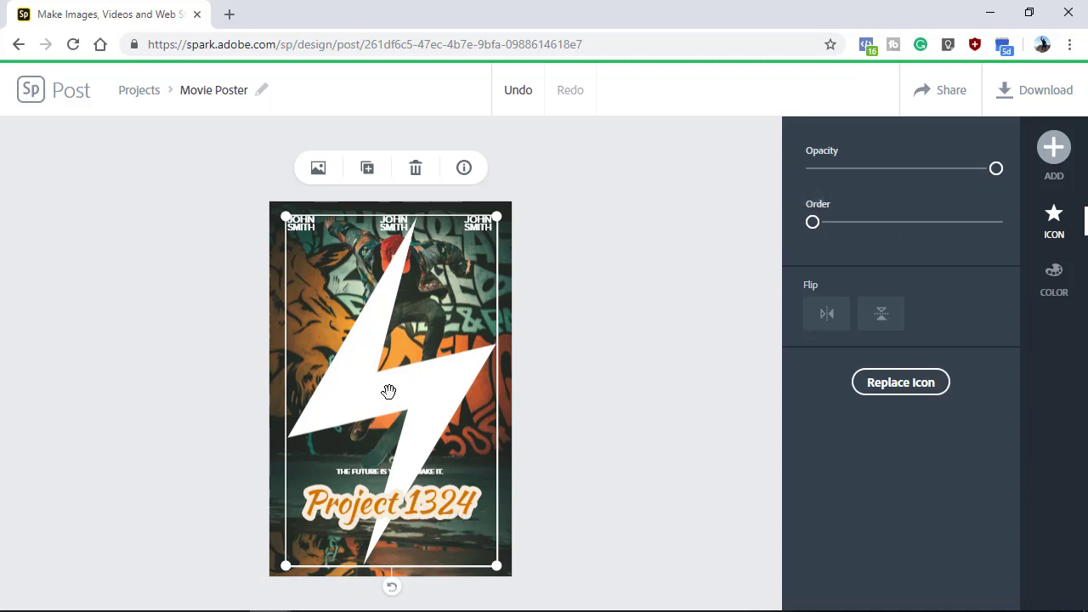
left_click_drag(996, 171, 881, 182)
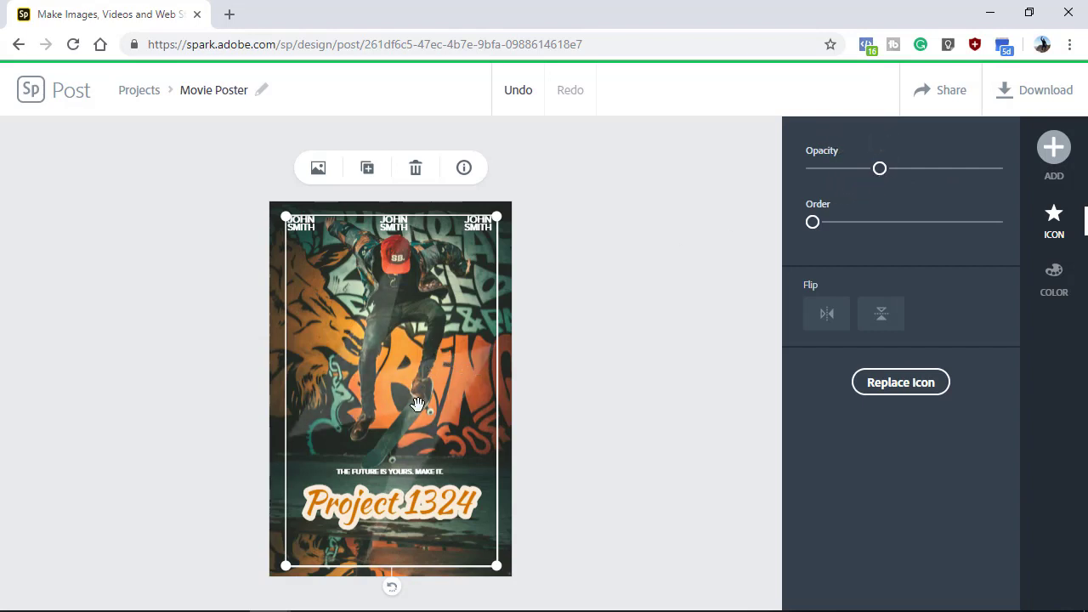
left_click(633, 395)
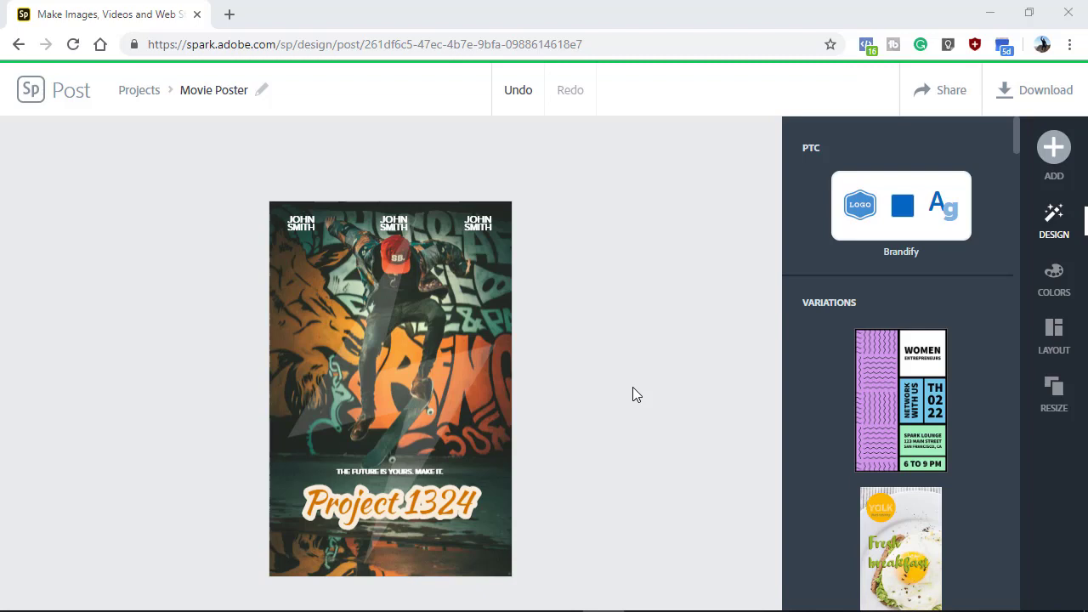
Add the first 'olive branch' icon result, shrink it and place it just above the tagline
left_click(1054, 146)
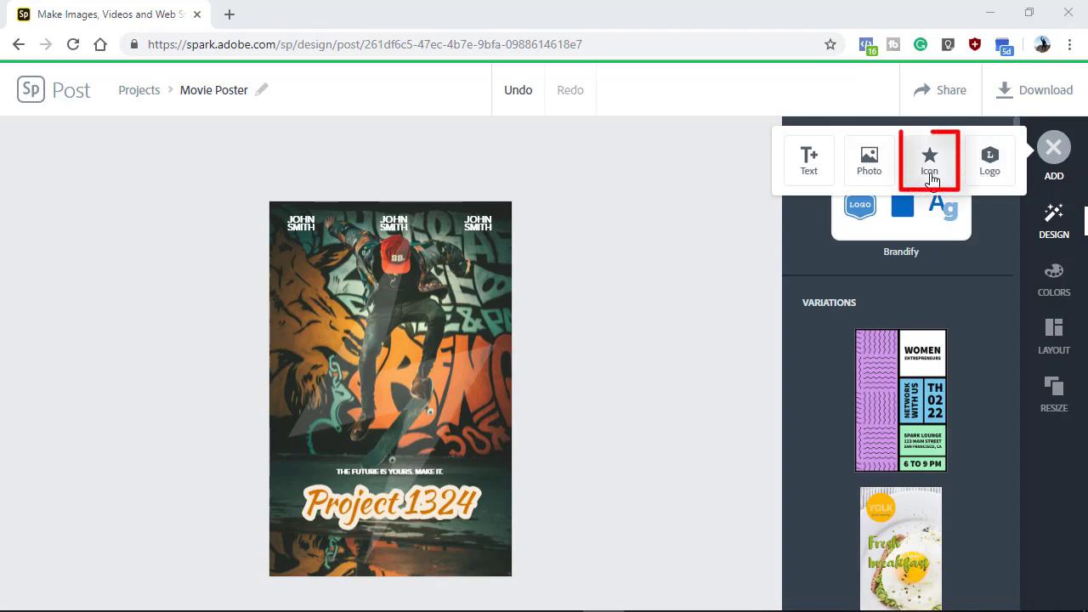
left_click(930, 163)
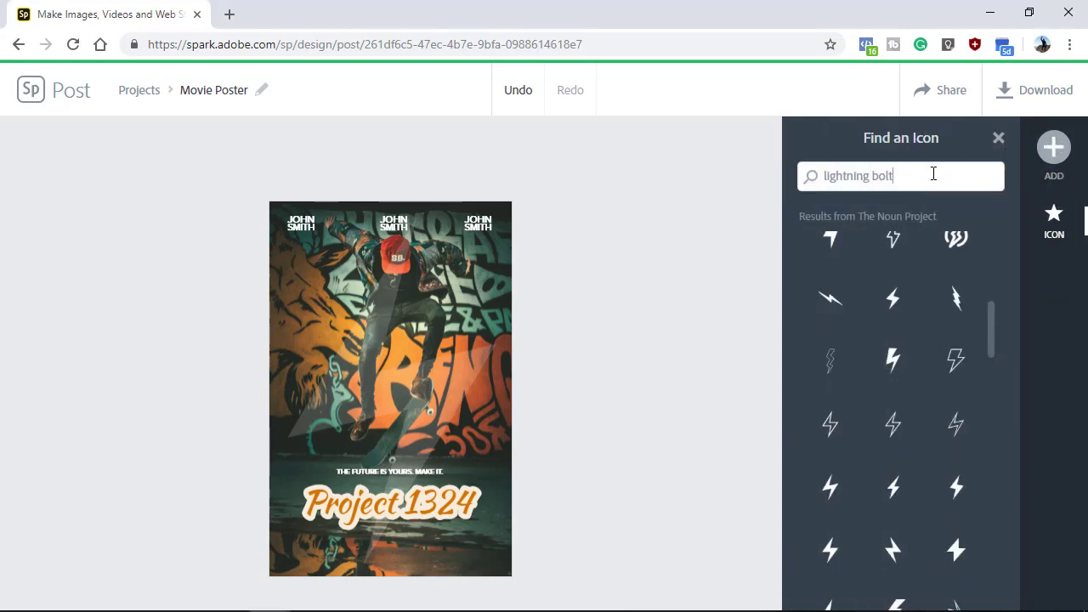
left_click_drag(934, 174, 765, 180)
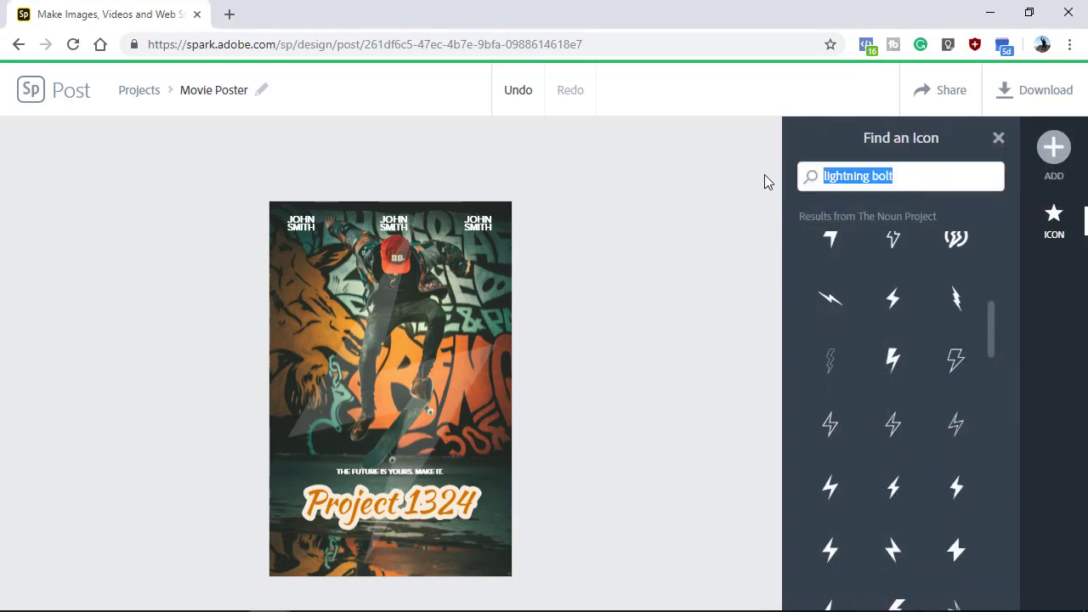
type("olive")
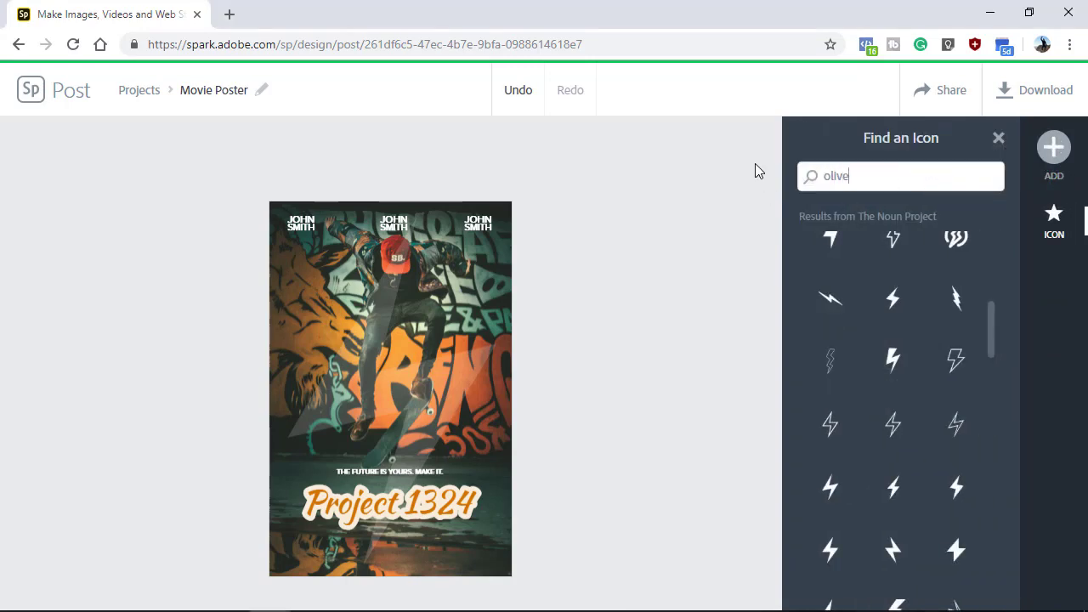
type(" branch")
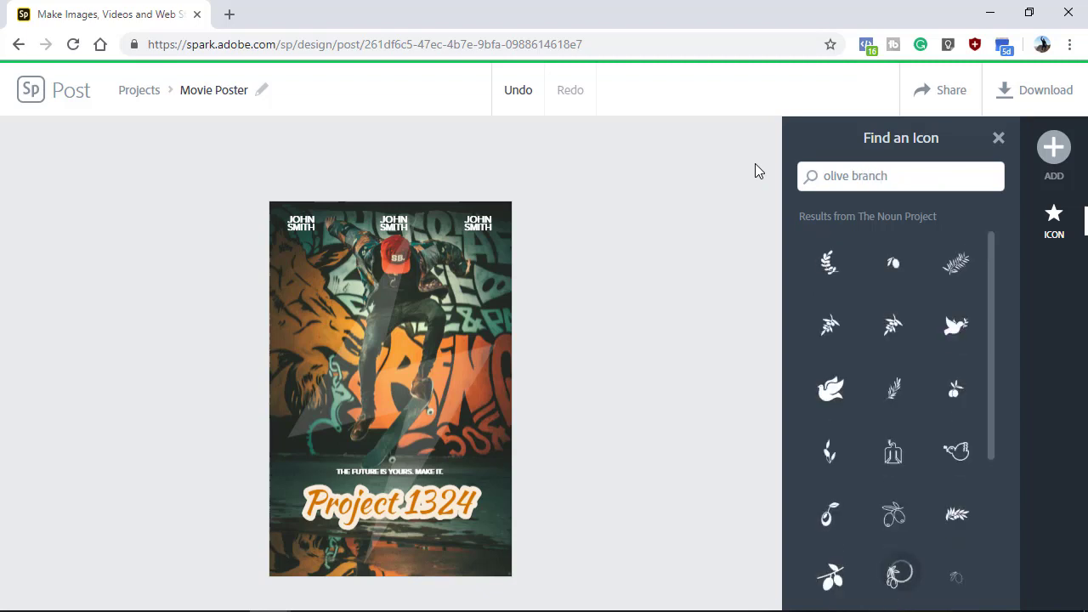
left_click(831, 260)
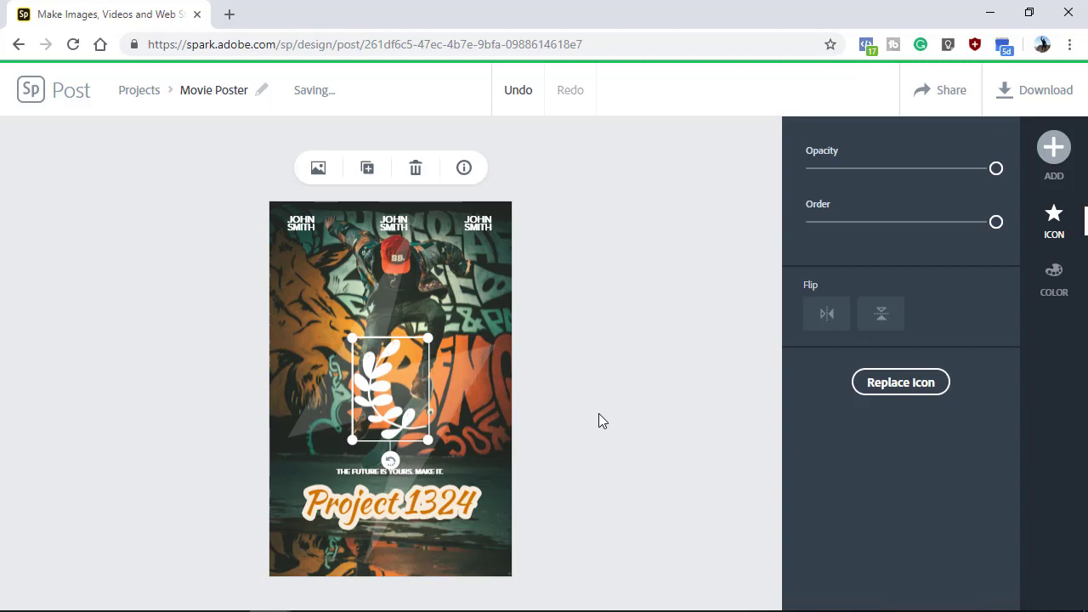
left_click_drag(428, 339, 377, 414)
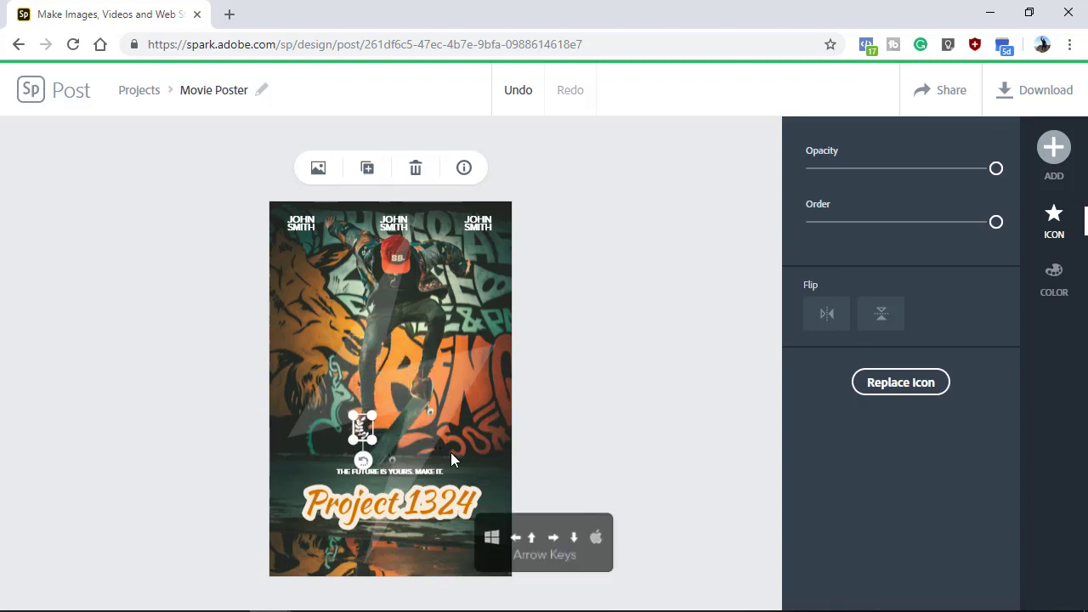
left_click_drag(451, 459, 432, 443)
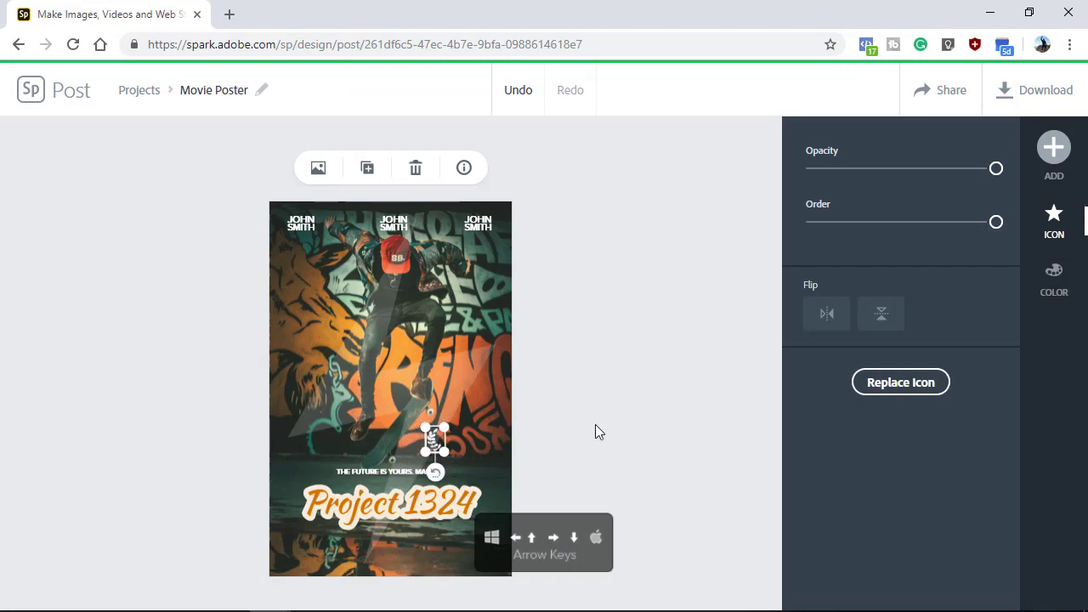
Duplicate the middle actor credit and move the copy beside the olive branch above the tagline
left_click(393, 247)
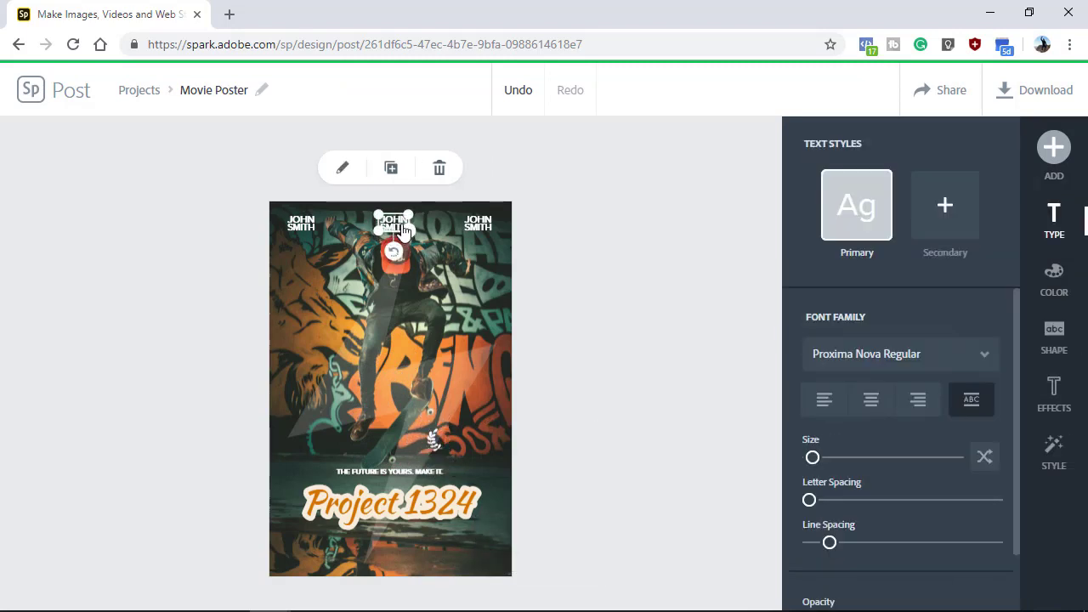
left_click(391, 167)
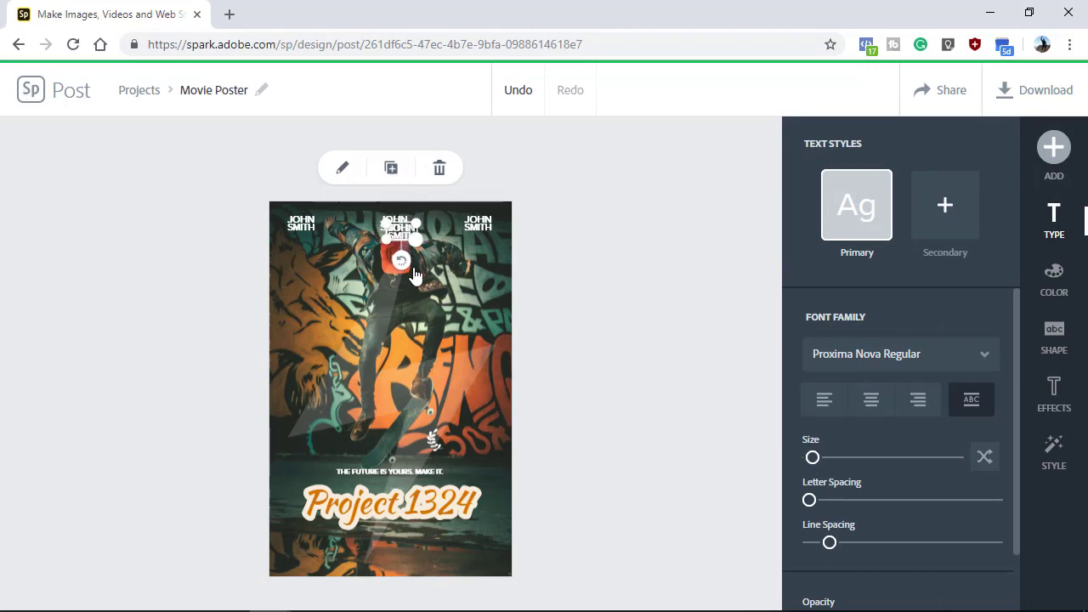
key("Down")
key("Down")
key("Down")
key("Down")
key("Down")
key("Down")
key("Down")
key("Down")
key("Down")
key("Down")
key("Right")
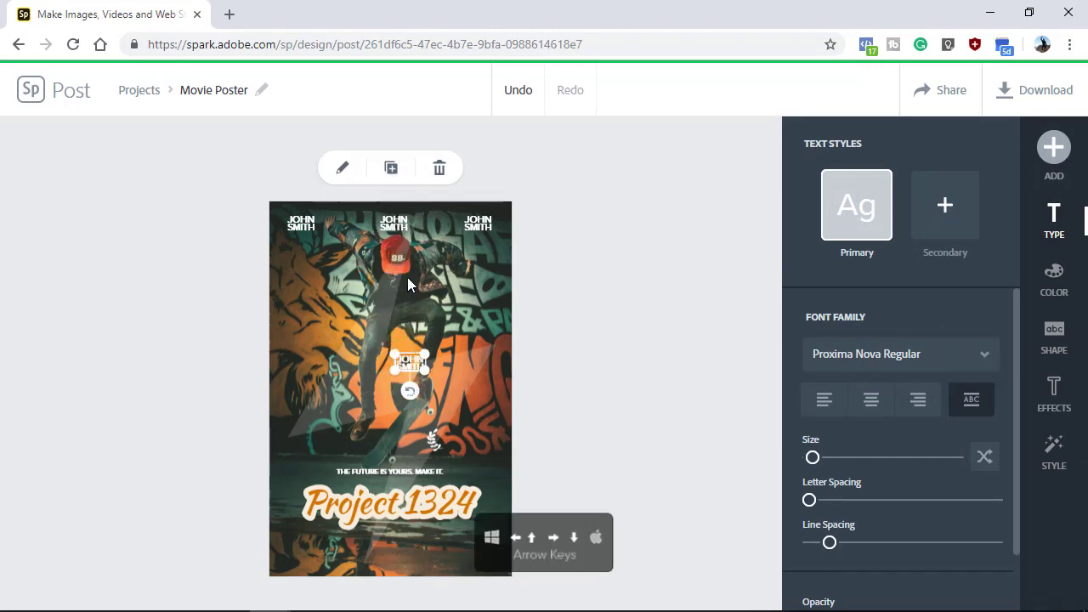
key("Right")
key("Right")
key("Right")
key("Right")
key("Down")
key("Down")
key("Down")
key("Down")
key("Down")
key("Down")
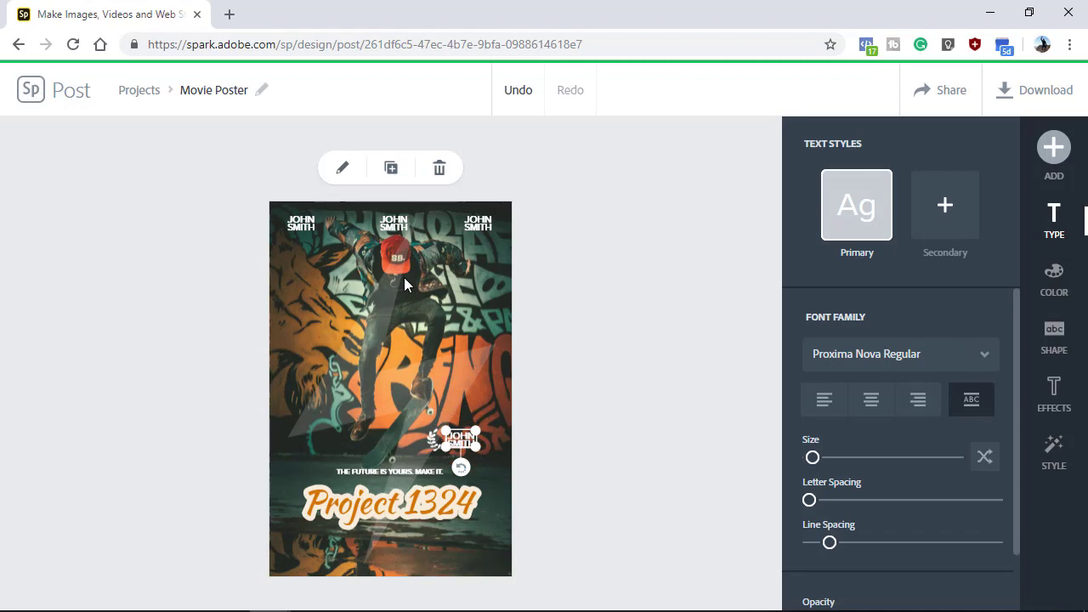
Replace the copied credit's text with 'Film Festival'
left_click(343, 168)
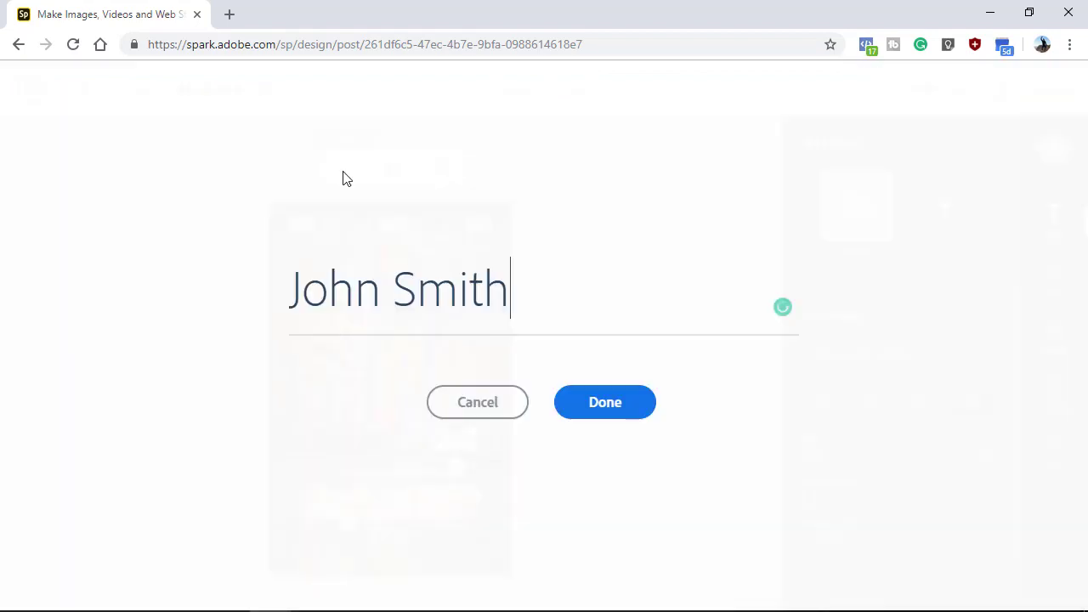
key("ctrl+a")
type("Fi")
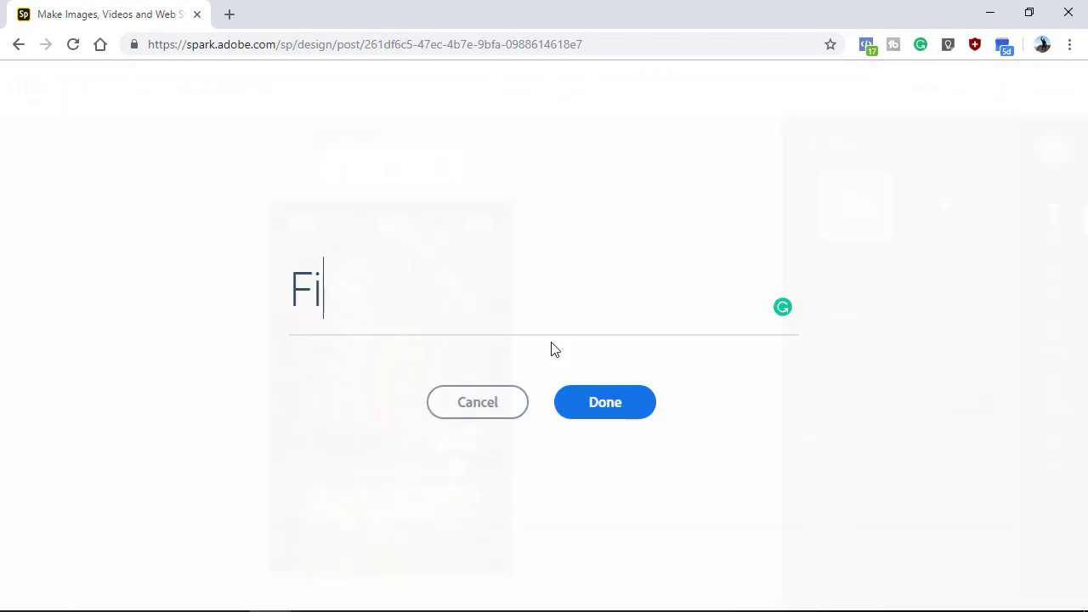
type("lm Festival")
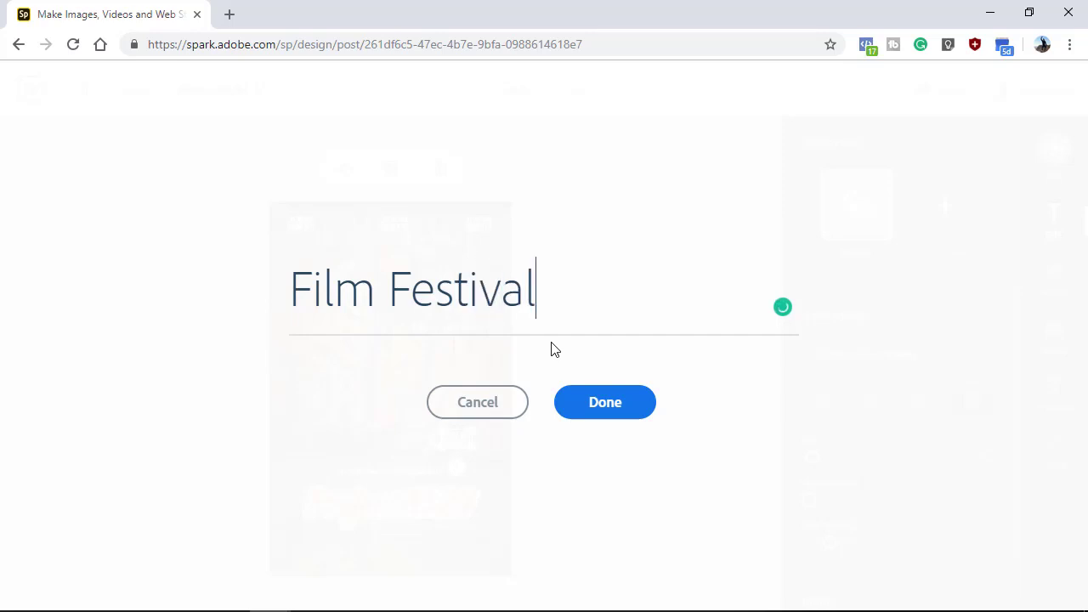
left_click(586, 408)
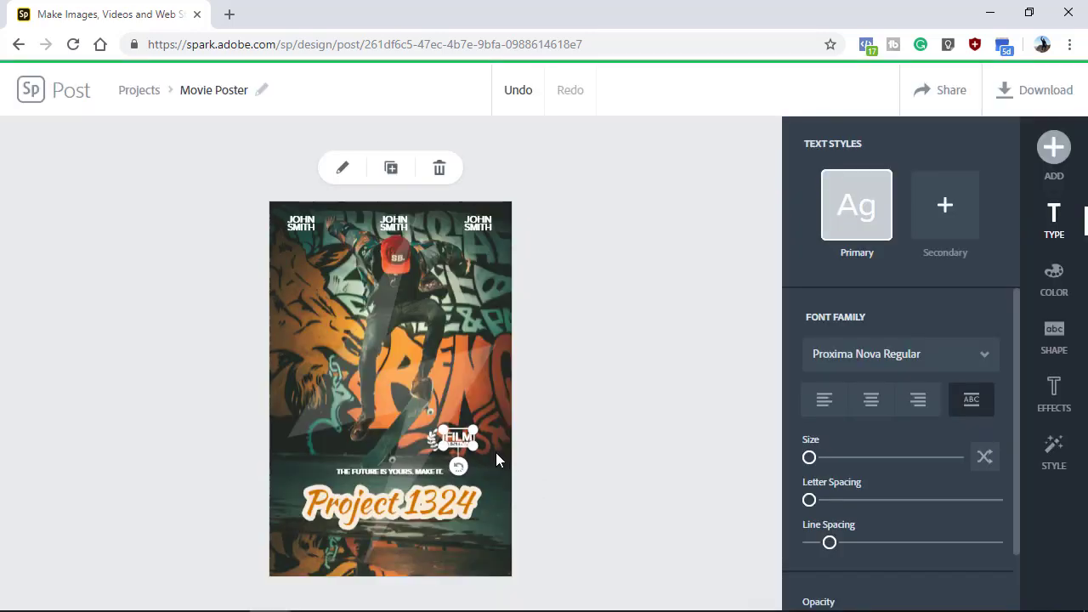
Duplicate the olive branch, flip it horizontally and place it right of 'Film Festival'
left_click(567, 485)
left_click(437, 443)
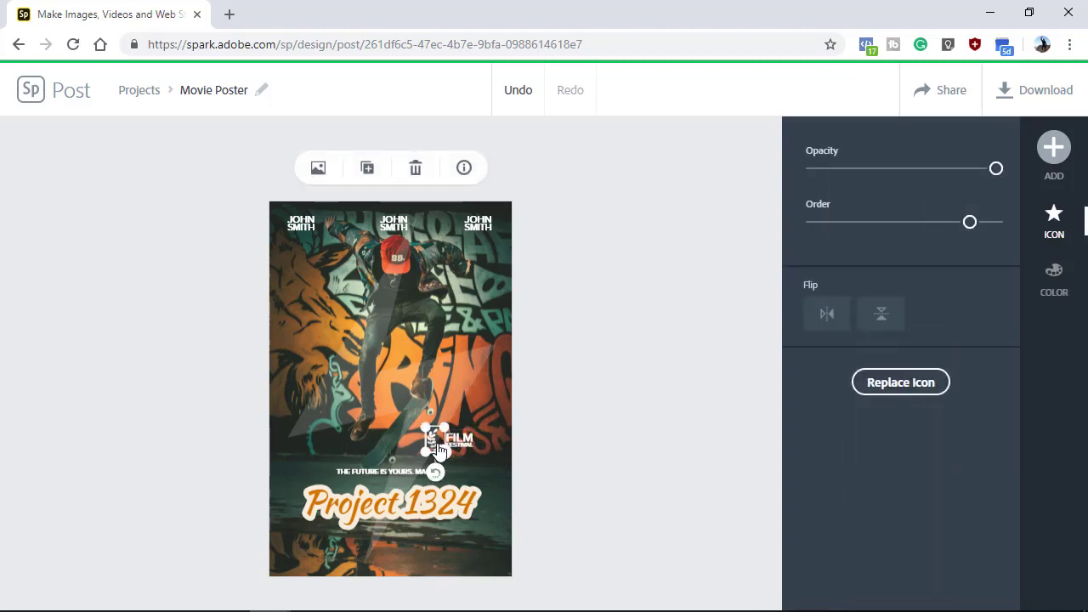
left_click(367, 167)
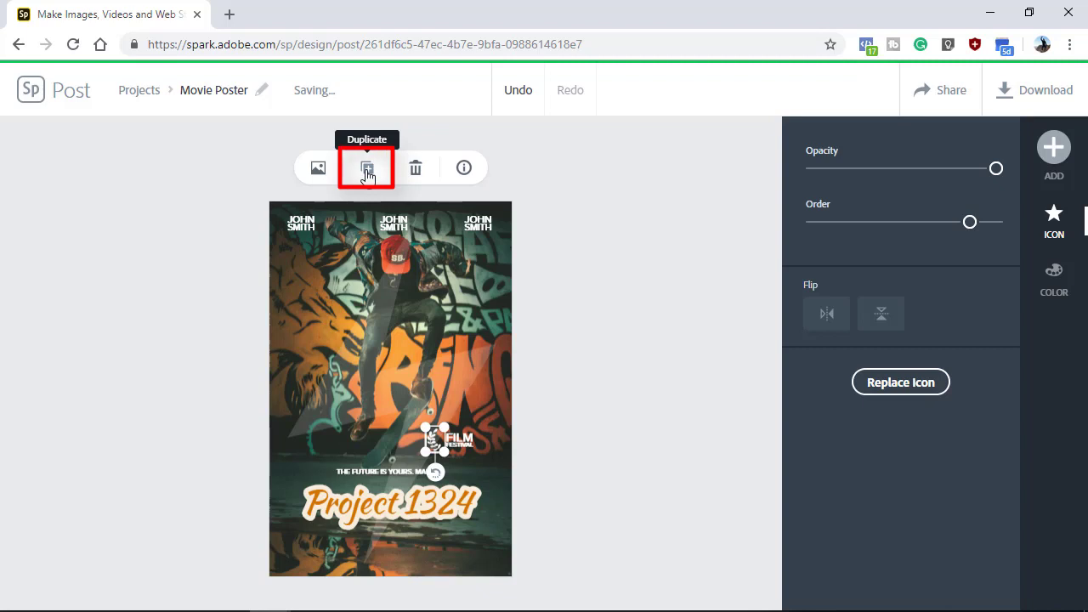
left_click(826, 314)
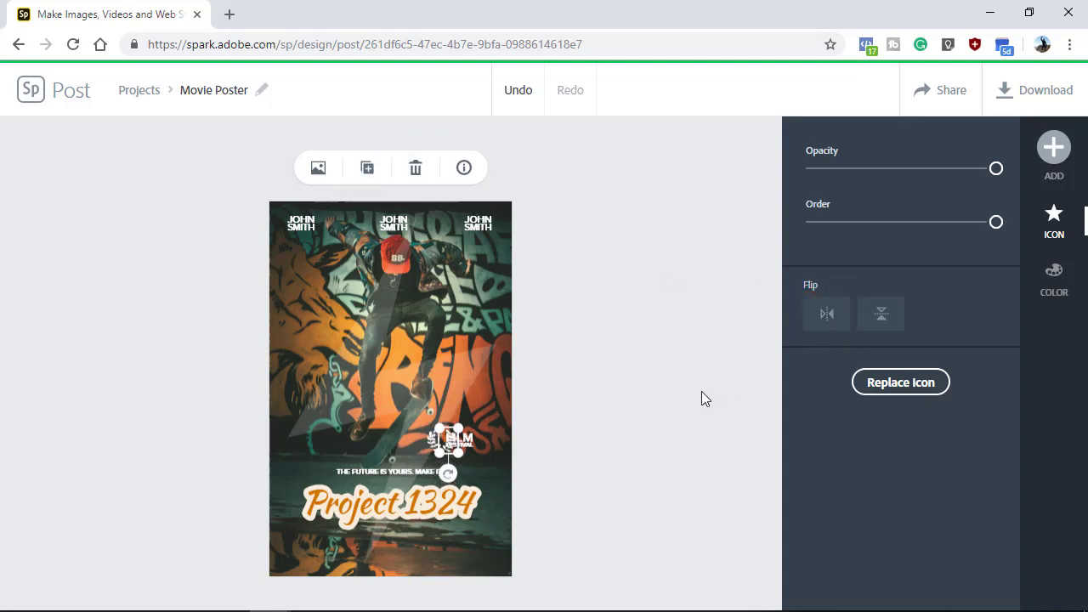
key("Right")
key("Right")
key("Right")
key("Right")
key("Right")
key("Right")
key("Right")
key("Right")
key("Right")
key("Right")
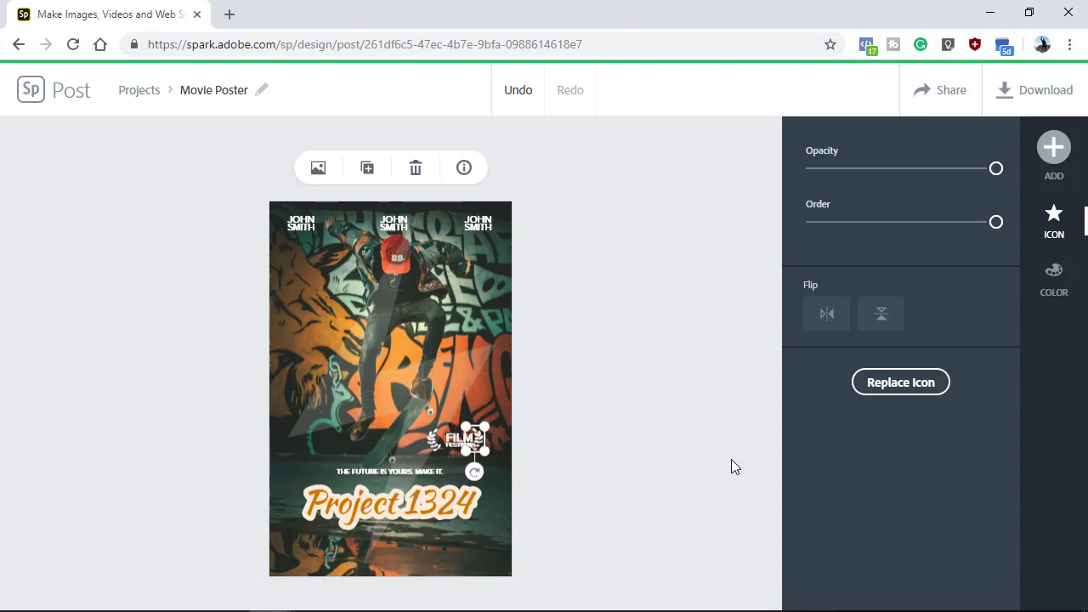
key("Right")
key("Right")
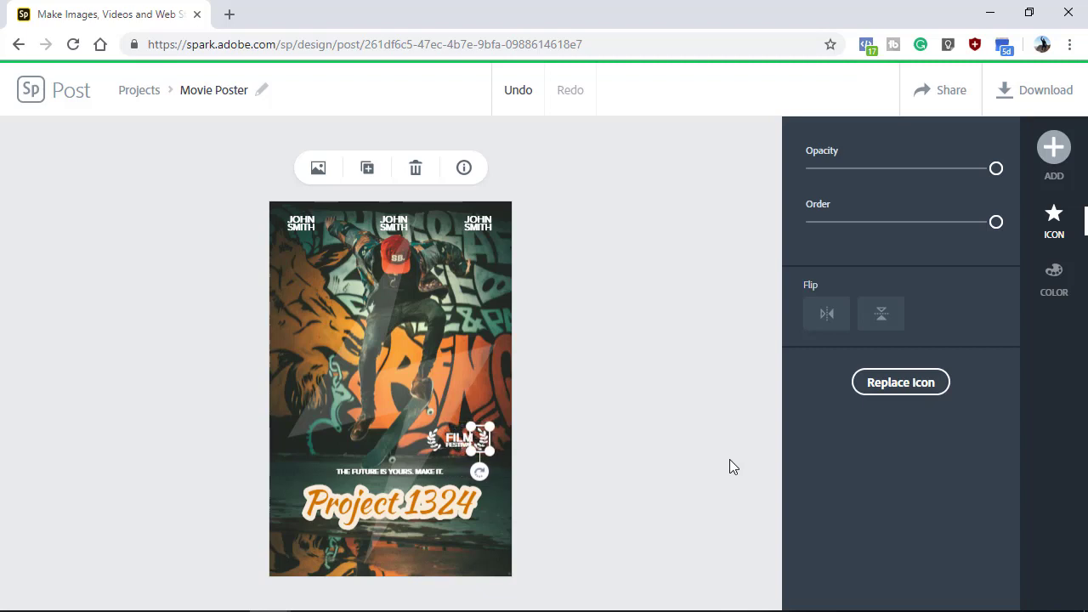
left_click(595, 467)
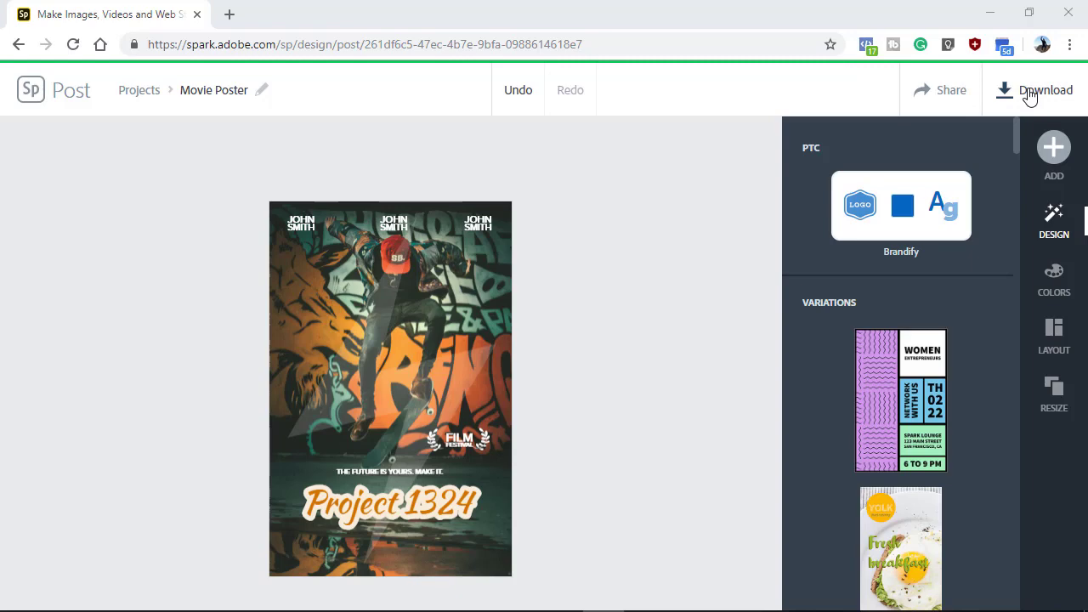
left_click(938, 91)
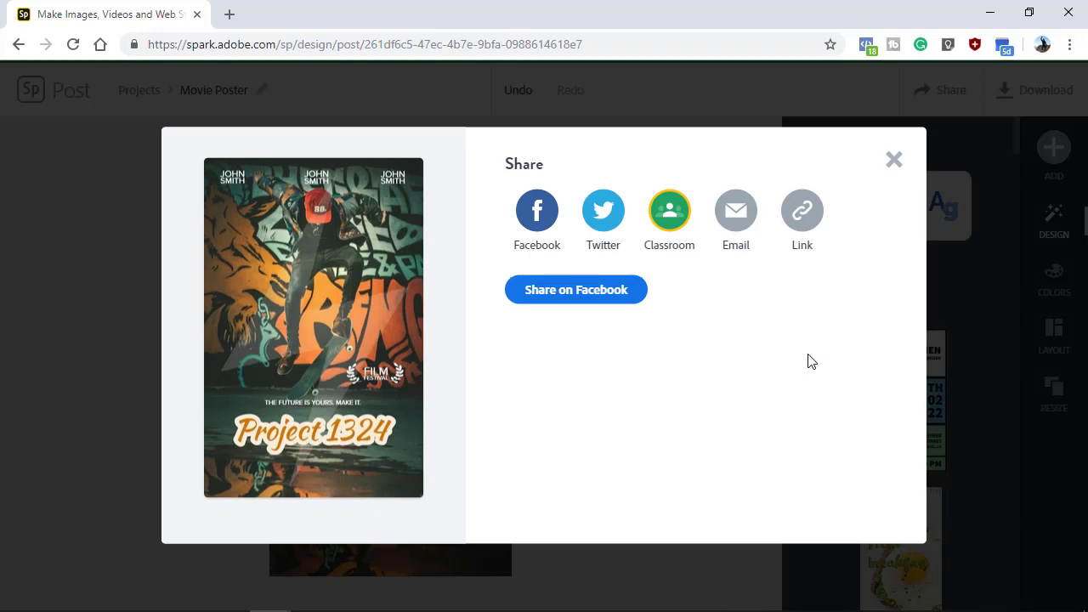
left_click(891, 163)
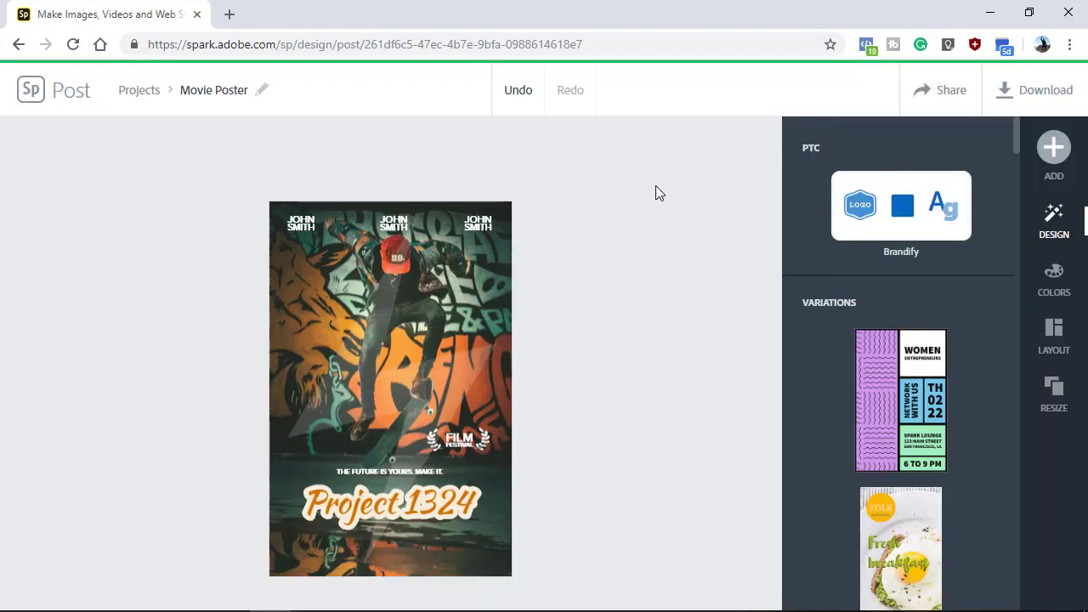